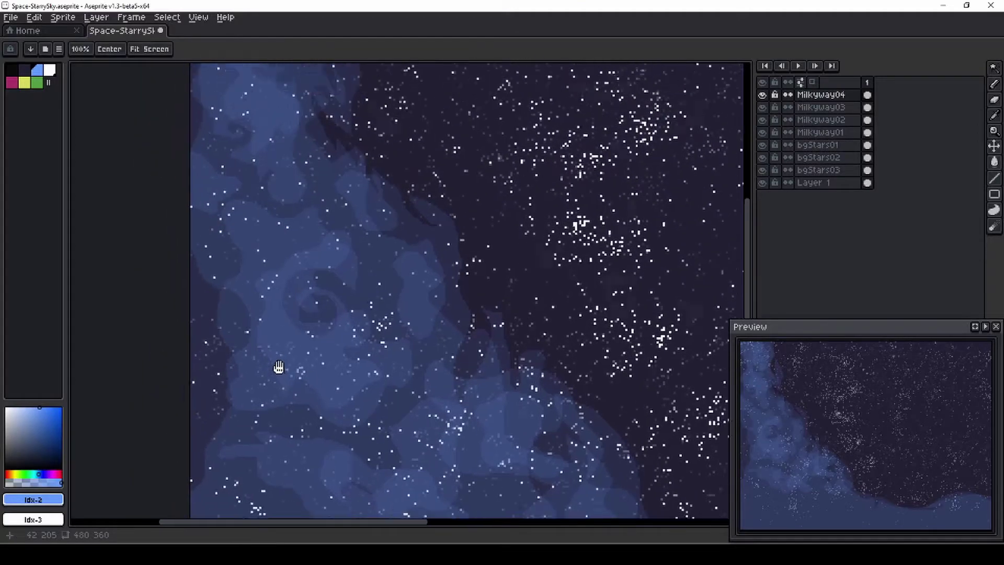
Step: On a new Milkyway05 layer, paint light blue highlights over the upper nebula with a 5 px pencil at 30 opacity
scroll(370, 264, "up", 2)
scroll(370, 264, "up", 1)
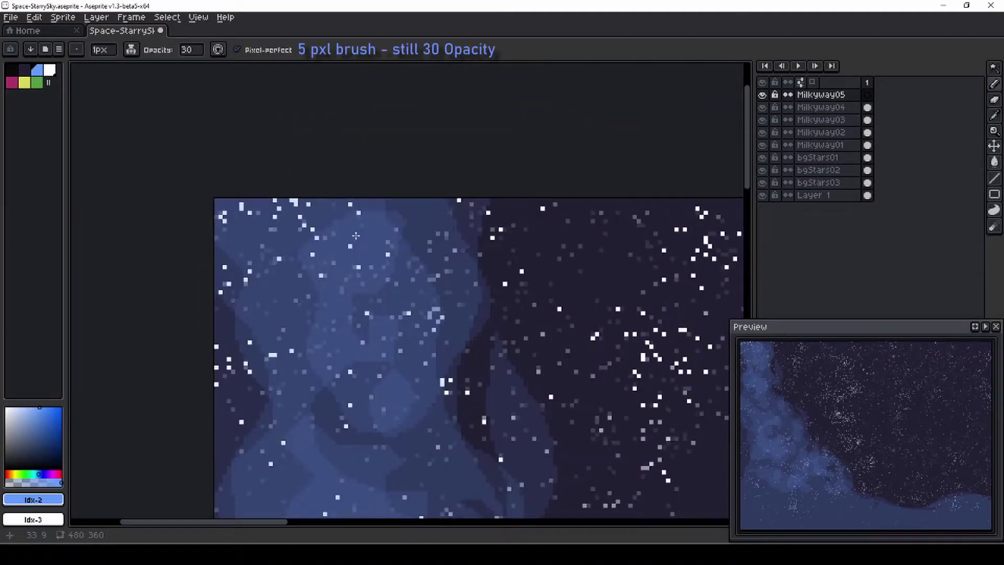
mouse_move(369, 233)
left_mouse_down()
mouse_move(353, 268)
mouse_move(360, 245)
left_mouse_up()
left_click_drag(384, 390, 399, 410)
mouse_move(350, 355)
left_mouse_down()
mouse_move(335, 311)
mouse_move(335, 330)
mouse_move(366, 355)
left_mouse_up()
scroll(340, 313, "down", 5)
mouse_move(313, 278)
left_mouse_down()
mouse_move(390, 315)
mouse_move(371, 323)
mouse_move(408, 305)
mouse_move(371, 334)
mouse_move(395, 350)
mouse_move(423, 319)
mouse_move(389, 310)
left_mouse_up()
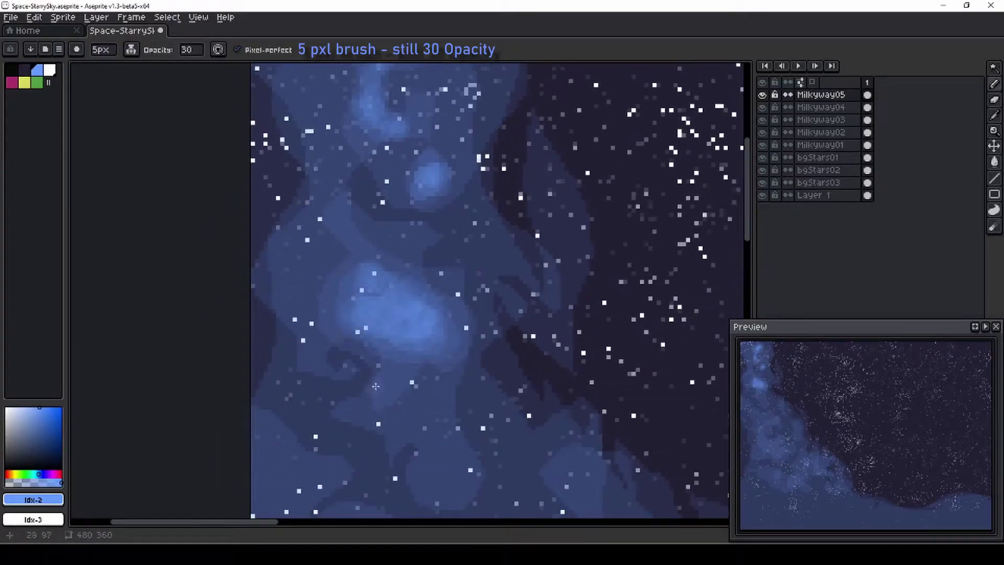
Step: Paint more light blue highlight patches down the middle of the nebula and along the edge facing the dark sky
scroll(372, 377, "down", 5)
mouse_move(443, 255)
left_mouse_down()
mouse_move(440, 348)
mouse_move(461, 344)
mouse_move(431, 276)
left_mouse_up()
mouse_move(439, 242)
left_mouse_down()
mouse_move(391, 389)
mouse_move(430, 304)
mouse_move(385, 297)
mouse_move(411, 282)
mouse_move(388, 268)
mouse_move(381, 327)
mouse_move(458, 295)
mouse_move(467, 375)
mouse_move(448, 280)
mouse_move(435, 295)
mouse_move(487, 382)
mouse_move(552, 299)
mouse_move(460, 278)
mouse_move(534, 320)
mouse_move(475, 342)
mouse_move(492, 326)
mouse_move(473, 342)
mouse_move(463, 297)
mouse_move(476, 355)
mouse_move(493, 316)
left_mouse_up()
scroll(446, 295, "down", 2)
scroll(413, 299, "up", 2)
scroll(439, 296, "down", 2)
scroll(492, 328, "right", 5)
mouse_move(374, 216)
left_mouse_down()
mouse_move(440, 290)
mouse_move(397, 229)
mouse_move(379, 220)
mouse_move(421, 285)
mouse_move(399, 256)
mouse_move(410, 250)
mouse_move(410, 319)
left_mouse_up()
scroll(410, 319, "down", 3)
mouse_move(478, 230)
left_mouse_down()
mouse_move(486, 334)
mouse_move(472, 230)
left_mouse_up()
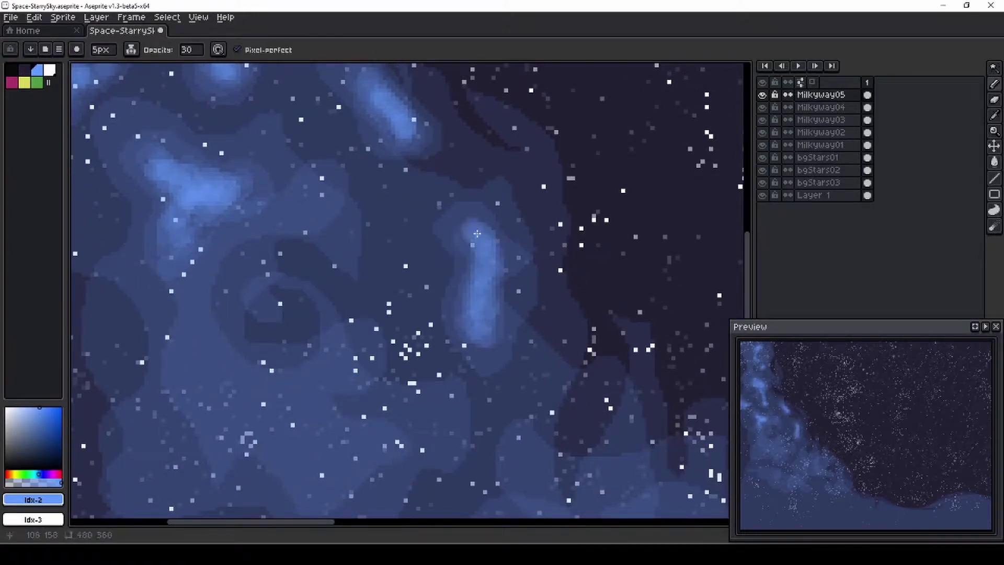
Step: Paint a curled highlight along the swirl in the nebula's centre and a bright patch directly beneath it
scroll(470, 260, "left", 3)
scroll(352, 321, "down", 2)
mouse_move(440, 284)
left_mouse_down()
mouse_move(417, 330)
mouse_move(379, 239)
mouse_move(395, 349)
mouse_move(392, 243)
mouse_move(399, 340)
mouse_move(404, 264)
mouse_move(382, 342)
mouse_move(434, 281)
mouse_move(354, 253)
mouse_move(345, 263)
mouse_move(413, 279)
left_mouse_up()
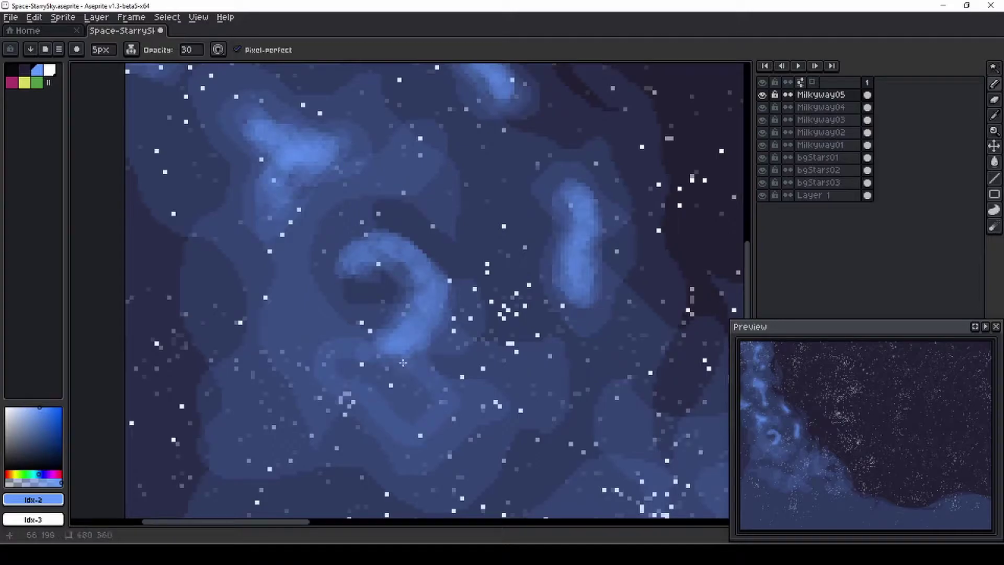
mouse_move(405, 406)
left_mouse_down()
mouse_move(370, 361)
mouse_move(405, 364)
mouse_move(365, 378)
mouse_move(410, 369)
mouse_move(392, 391)
left_mouse_up()
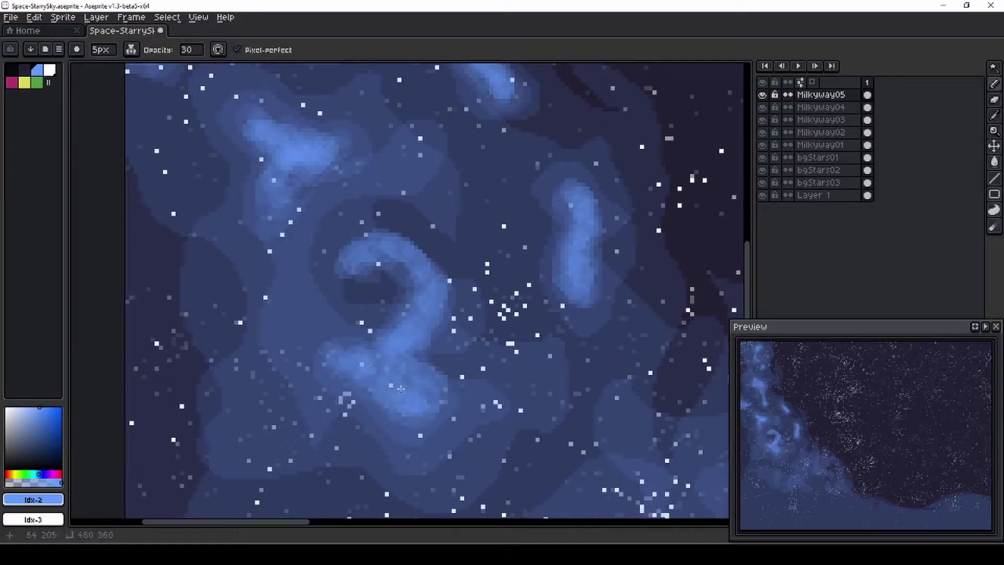
Step: Paint light blue highlight patches across the lower part of the nebula and beside its outer edge below the swirl
scroll(303, 375, "down", 5)
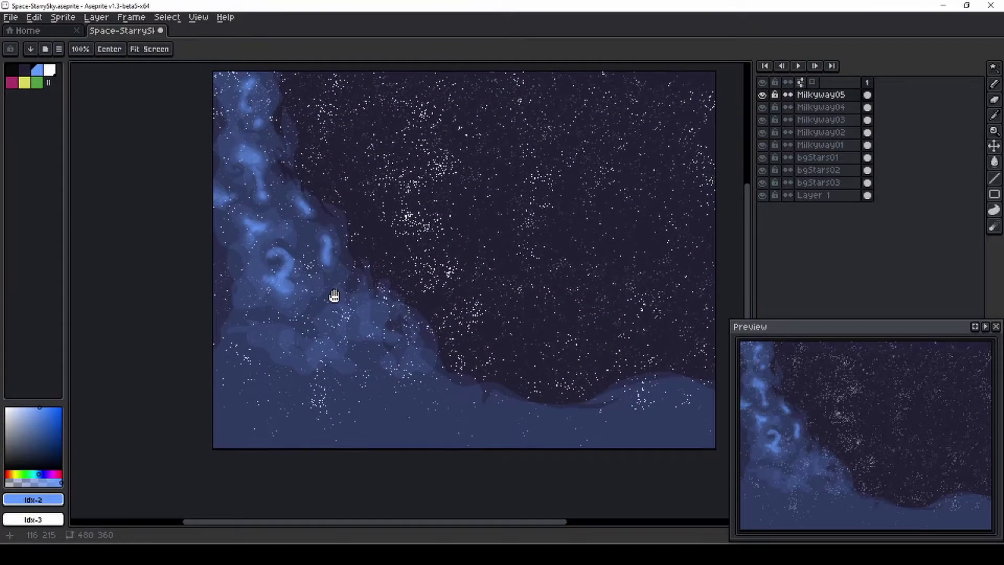
scroll(339, 303, "up", 3)
mouse_move(464, 342)
left_mouse_down()
mouse_move(421, 346)
mouse_move(456, 334)
mouse_move(415, 374)
left_mouse_up()
mouse_move(338, 343)
left_mouse_down()
mouse_move(326, 434)
mouse_move(343, 348)
mouse_move(328, 411)
mouse_move(429, 351)
left_mouse_up()
mouse_move(293, 369)
left_mouse_down()
mouse_move(217, 355)
mouse_move(264, 353)
left_mouse_up()
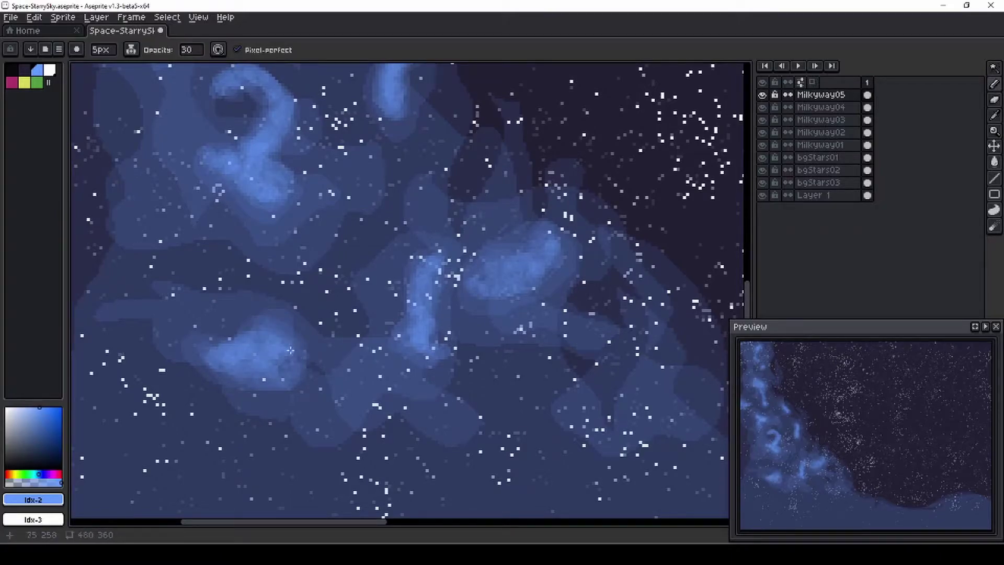
left_click_drag(329, 377, 419, 455)
mouse_move(316, 353)
left_mouse_down()
mouse_move(292, 300)
mouse_move(284, 320)
left_mouse_up()
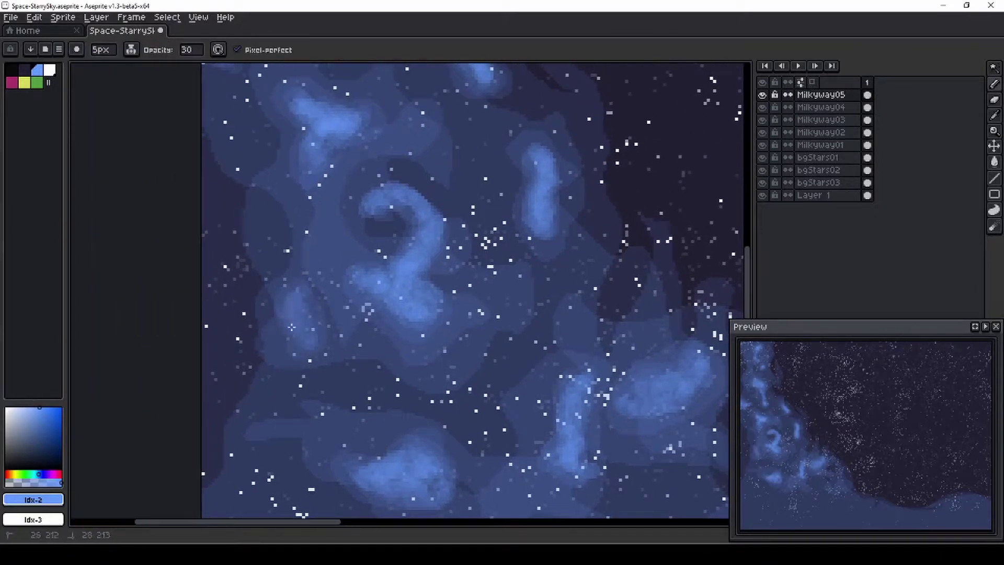
Step: On the Milkyway01 layer, outline a flat ellipse in the upper sky and fill it at 30 opacity as the galaxy base
scroll(327, 344, "down", 3)
scroll(510, 324, "up", 2)
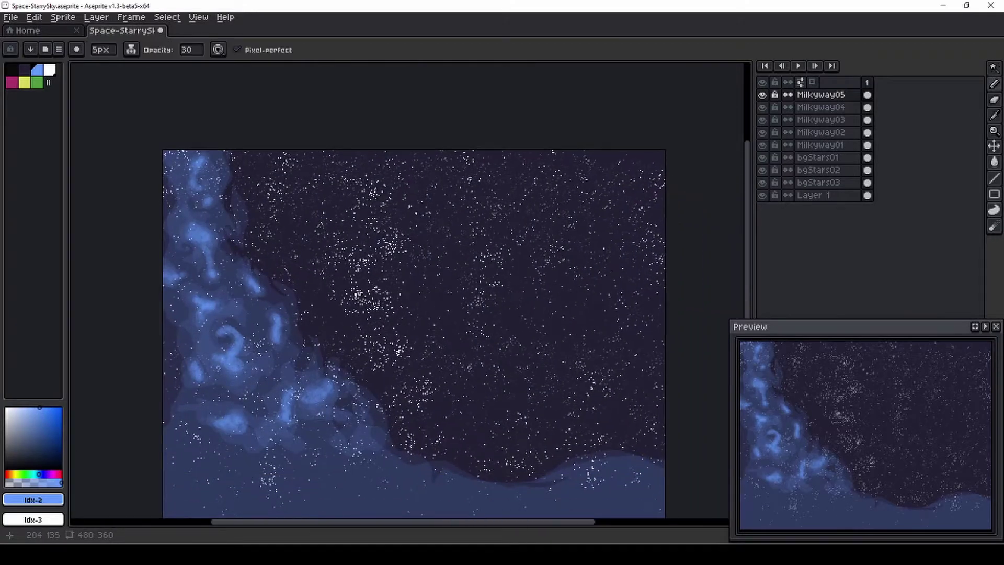
left_click_drag(414, 356, 433, 301)
left_click(379, 186, "ctrl")
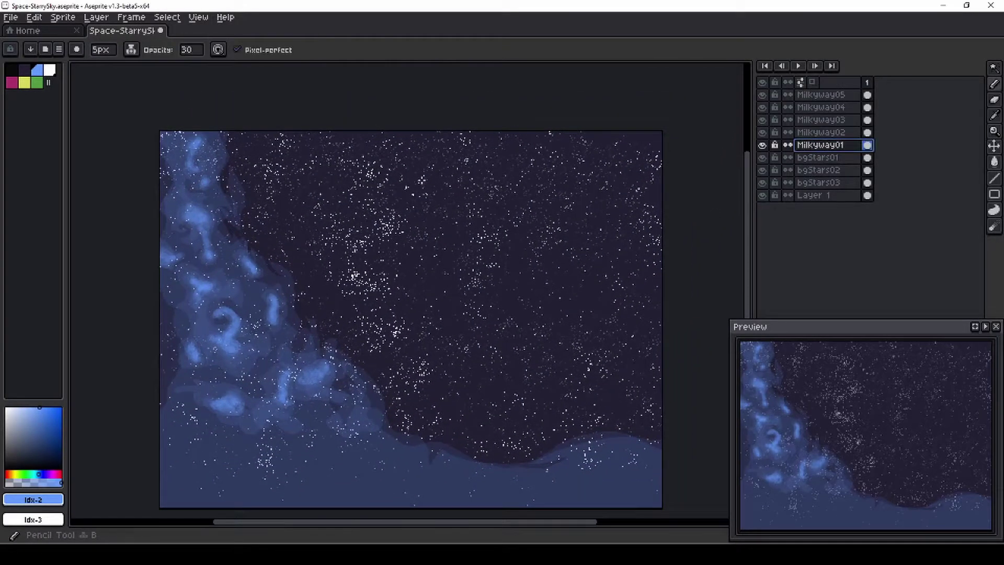
scroll(379, 186, "up", 3)
left_click_drag(379, 186, 369, 269)
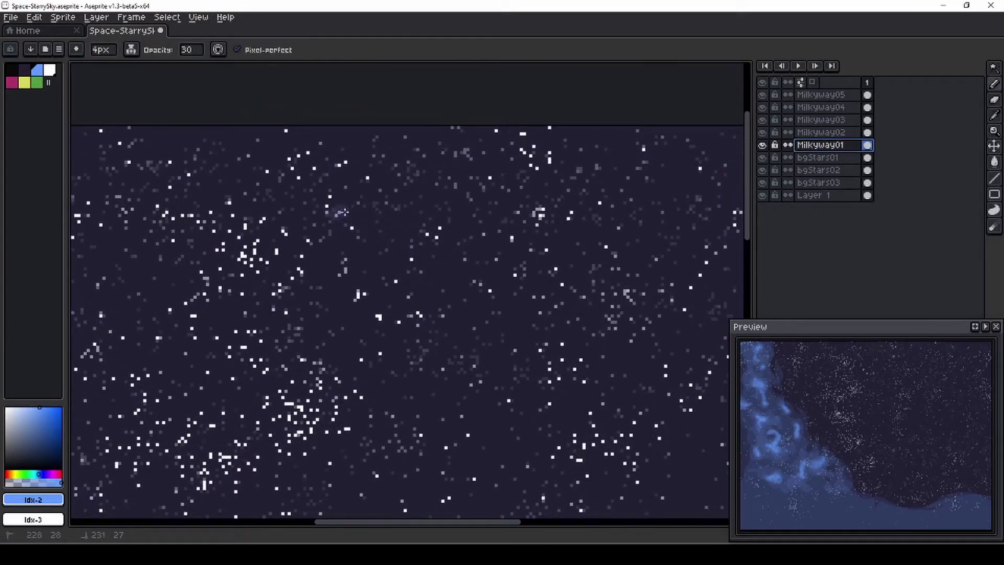
mouse_move(456, 240)
left_mouse_down()
mouse_move(368, 272)
mouse_move(290, 276)
mouse_move(338, 210)
left_mouse_up()
key("g")
left_click(353, 233)
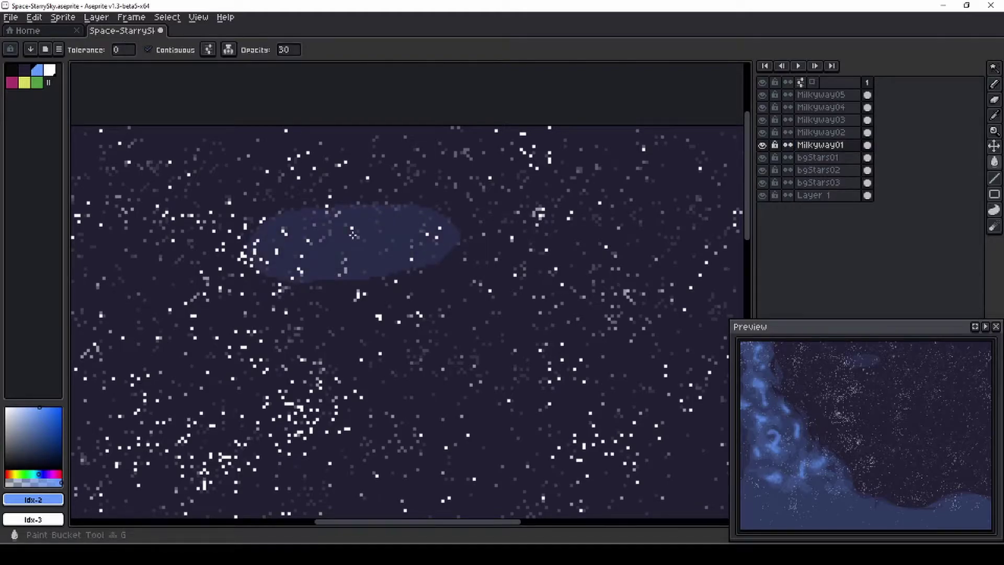
Step: Draw wispy spiral arms around the galaxy ellipse with a 1 px pencil and fill them in
key("b")
scroll(392, 202, "up", 2)
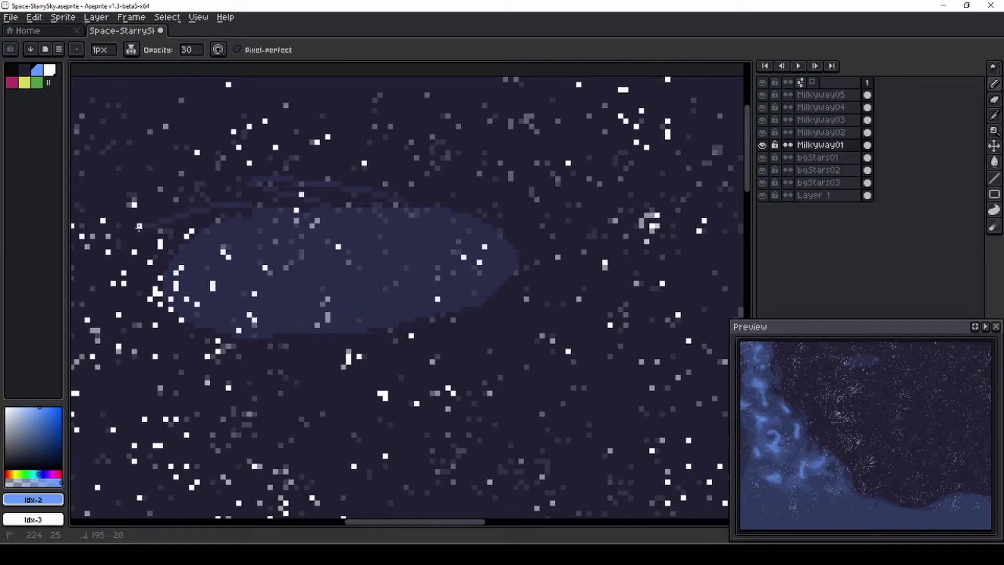
left_click_drag(194, 239, 316, 204)
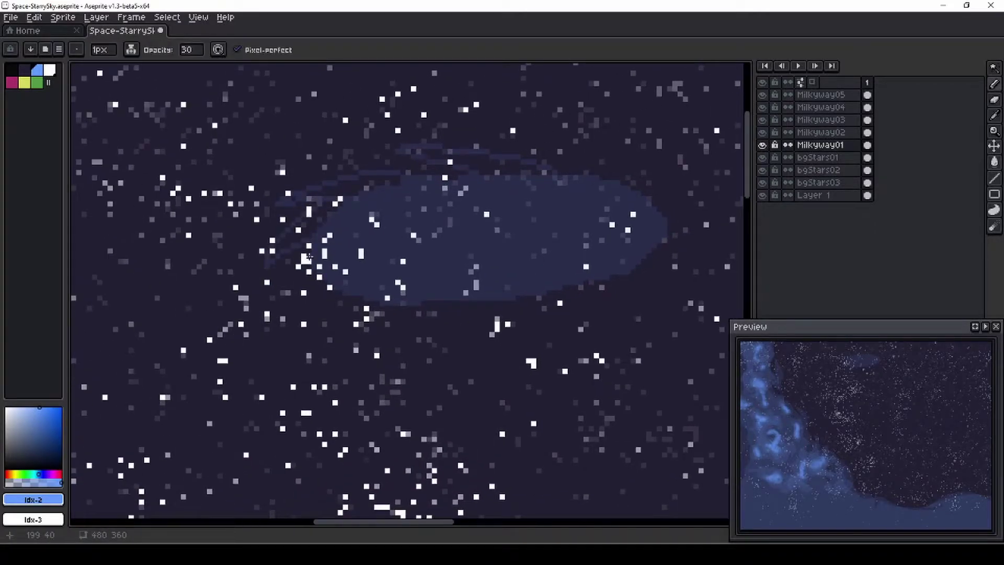
left_click_drag(425, 307, 343, 319)
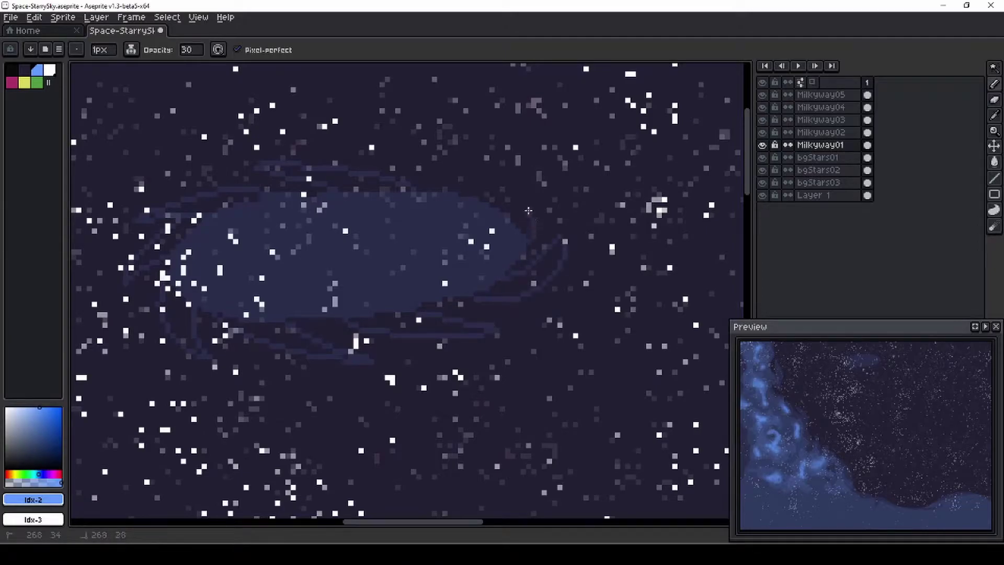
key("g")
mouse_move(413, 190)
left_mouse_down()
mouse_move(433, 175)
mouse_move(522, 272)
mouse_move(261, 335)
mouse_move(169, 239)
mouse_move(216, 292)
left_mouse_up()
scroll(174, 229, "up", 1)
Step: On the Milkyway02 layer, draw thinner arms inside the galaxy with the 1 px pencil and fill its interior
left_click(820, 132)
key("b")
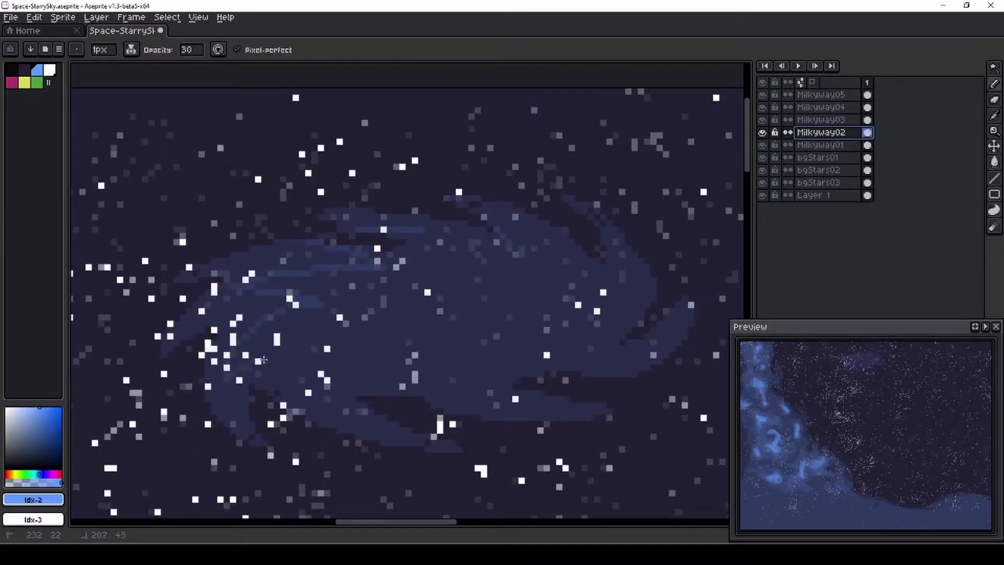
left_click_drag(495, 404, 610, 374)
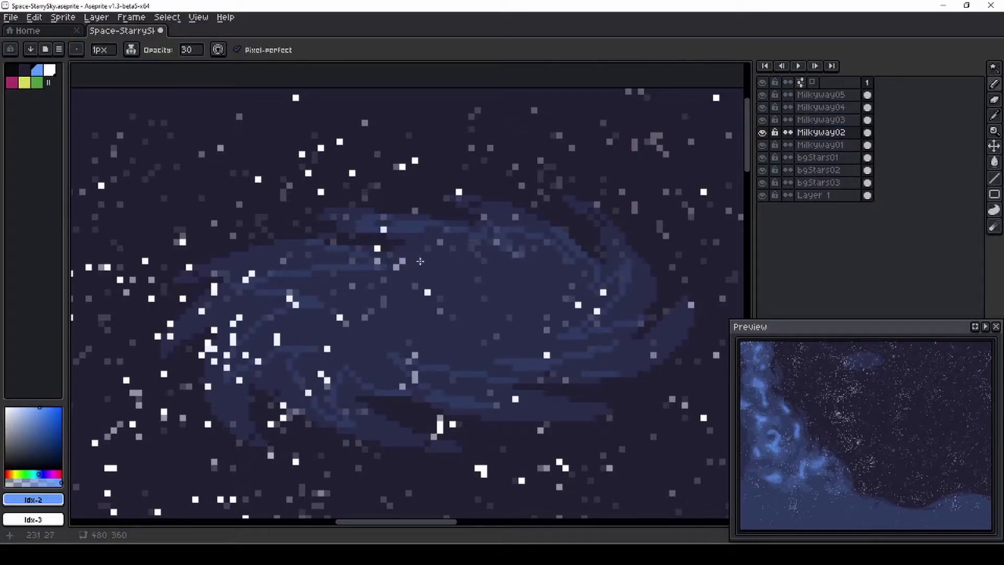
key("g")
left_click(473, 293)
left_click(445, 230)
key("b")
Step: On the Milkyway03 layer, add a further inner shape to the galaxy and fill it
key("Up")
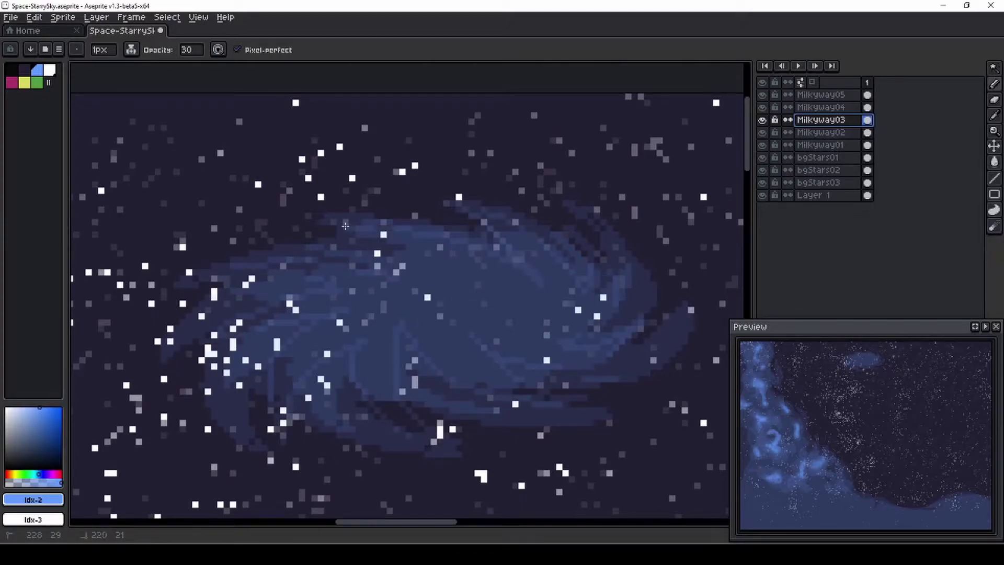
key("g")
left_click(318, 317)
key("b")
Step: On the Milkyway05 layer, paint a bright spiral through the galaxy's core with a 4 px pencil at 30 opacity
key("Up")
key("Up")
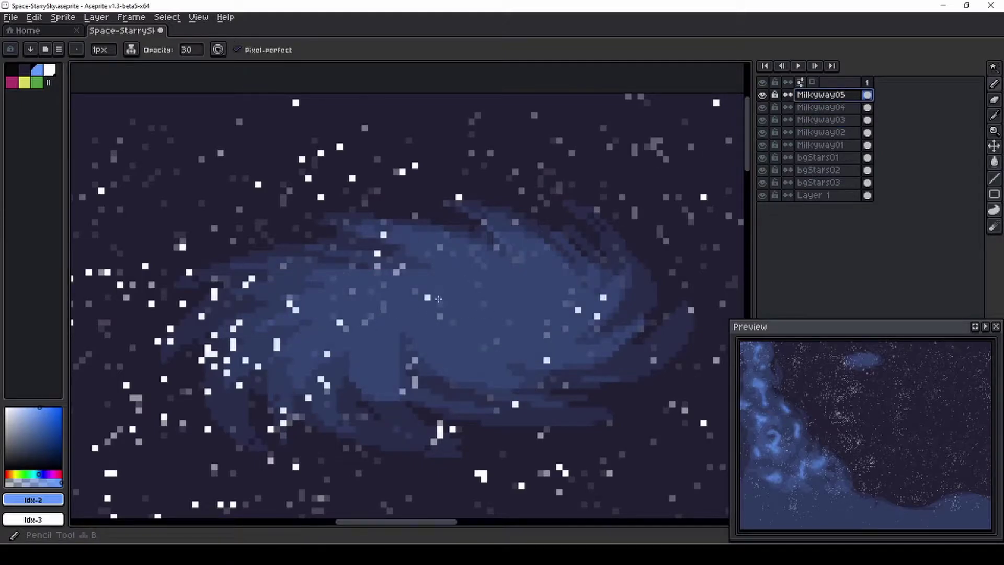
mouse_move(509, 306)
left_mouse_down()
mouse_move(528, 285)
mouse_move(390, 294)
mouse_move(382, 313)
mouse_move(464, 344)
mouse_move(346, 316)
mouse_move(489, 291)
mouse_move(495, 309)
mouse_move(508, 303)
mouse_move(321, 328)
mouse_move(559, 297)
mouse_move(496, 272)
left_mouse_up()
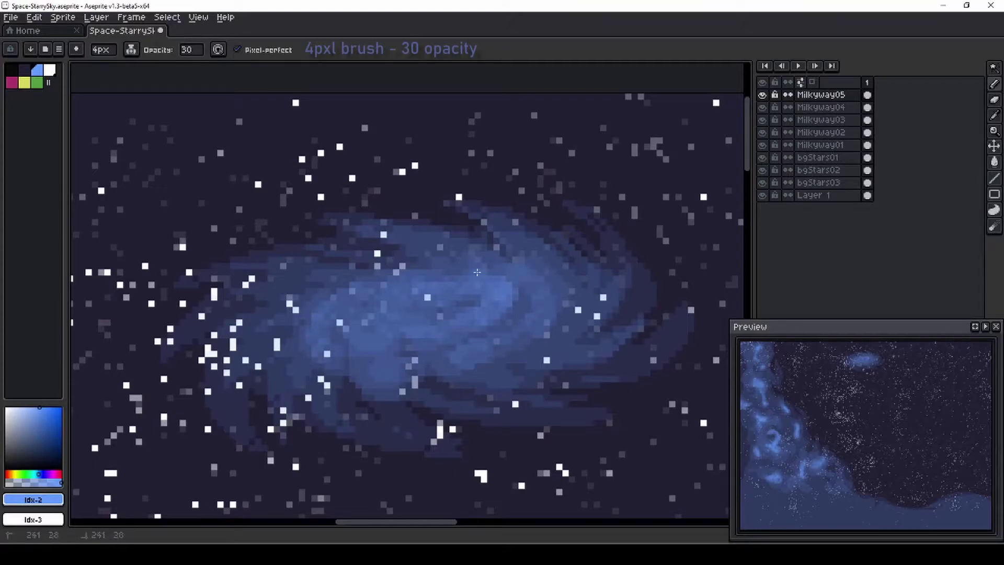
mouse_move(364, 347)
left_mouse_down()
mouse_move(417, 338)
mouse_move(507, 286)
mouse_move(407, 287)
left_mouse_up()
mouse_move(475, 361)
left_mouse_down()
mouse_move(528, 272)
mouse_move(346, 366)
left_mouse_up()
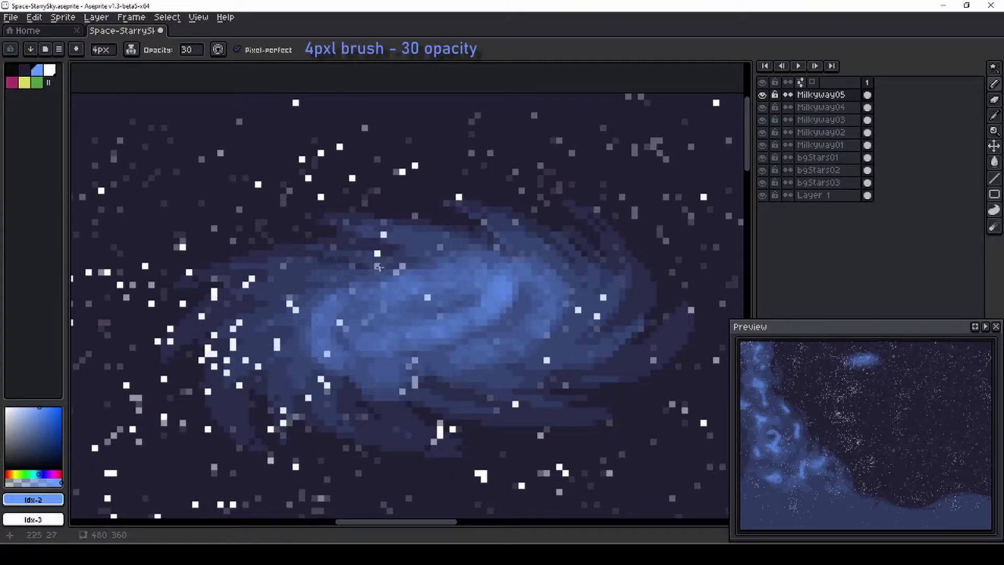
mouse_move(325, 279)
left_mouse_down()
mouse_move(272, 293)
mouse_move(246, 387)
mouse_move(308, 371)
mouse_move(367, 396)
mouse_move(564, 366)
mouse_move(581, 277)
mouse_move(518, 230)
mouse_move(401, 298)
left_mouse_up()
Step: On a new LargeStars01 layer, paint a star beside the nebula with layered blue glow dabs and a small white cross-shaped centre
scroll(401, 298, "down", 5)
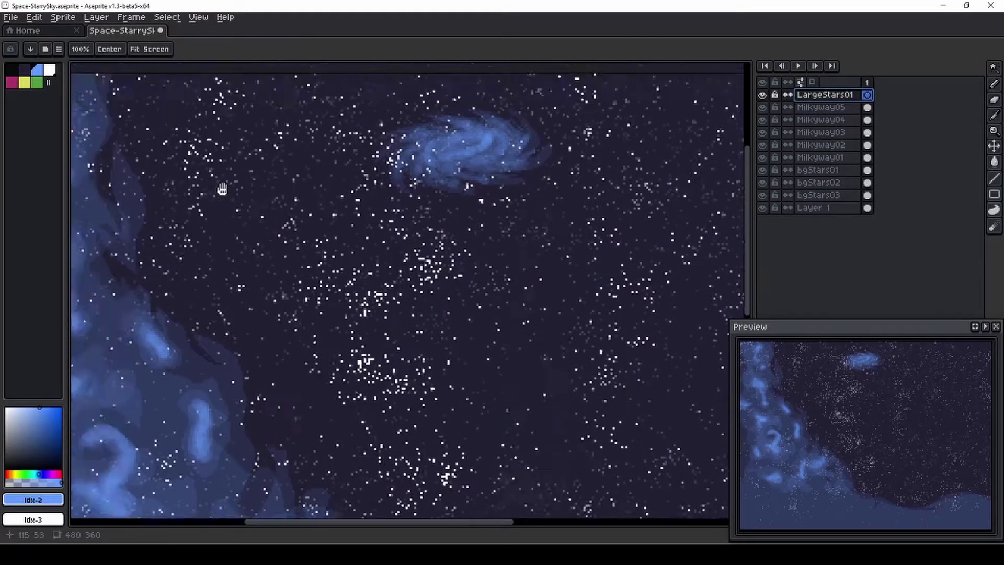
scroll(393, 197, "up", 3)
key("minus")
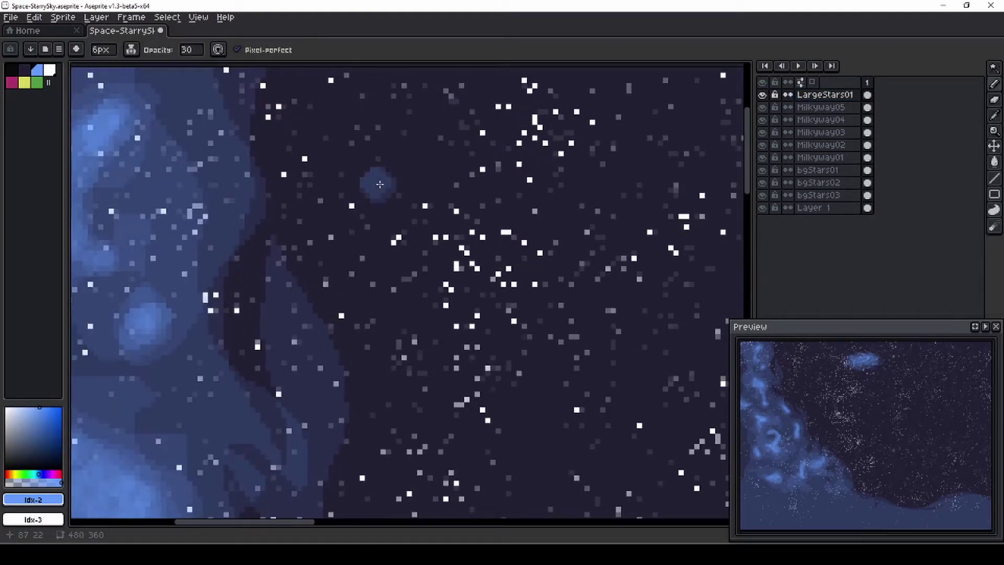
key("bracketright")
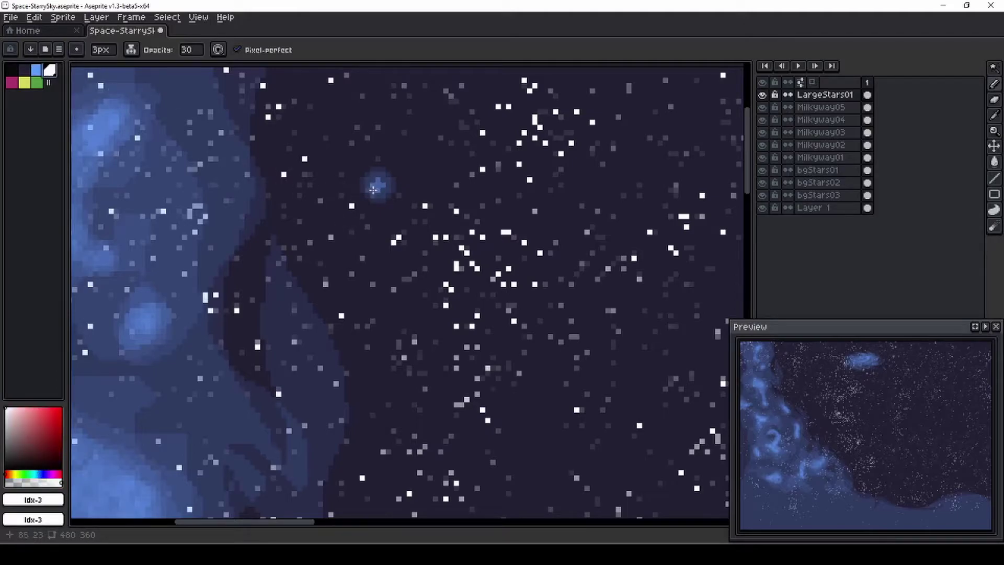
key("minus")
key("minus")
scroll(377, 185, "up", 1)
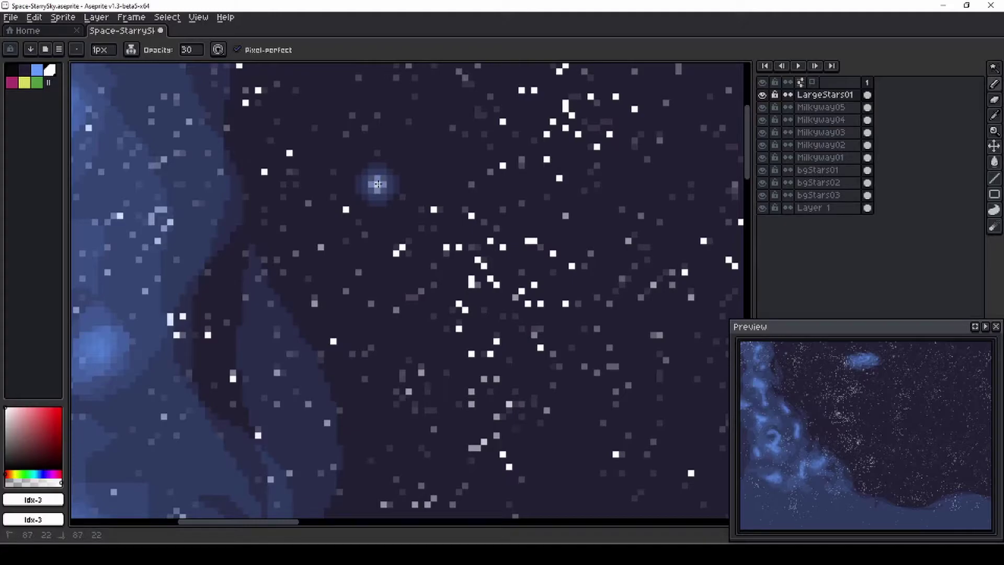
key("bracketleft")
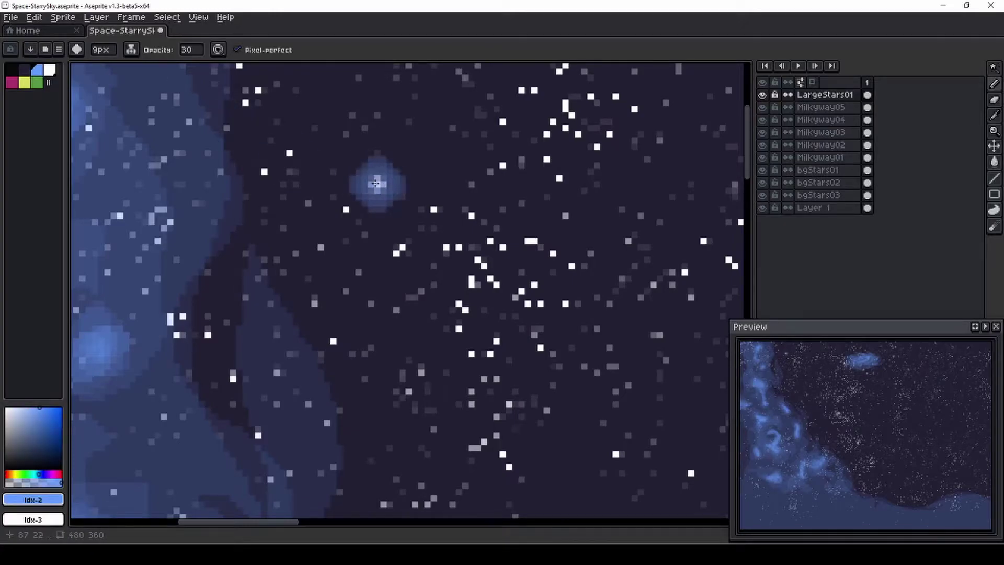
Step: Select the finished glowing star and turn it into a custom brush
key("m")
left_click_drag(347, 156, 405, 213)
key("ctrl+b")
Step: Set the custom brush to 255 opacity and stamp blue stars across the sky and nebula
scroll(406, 213, "down", 1)
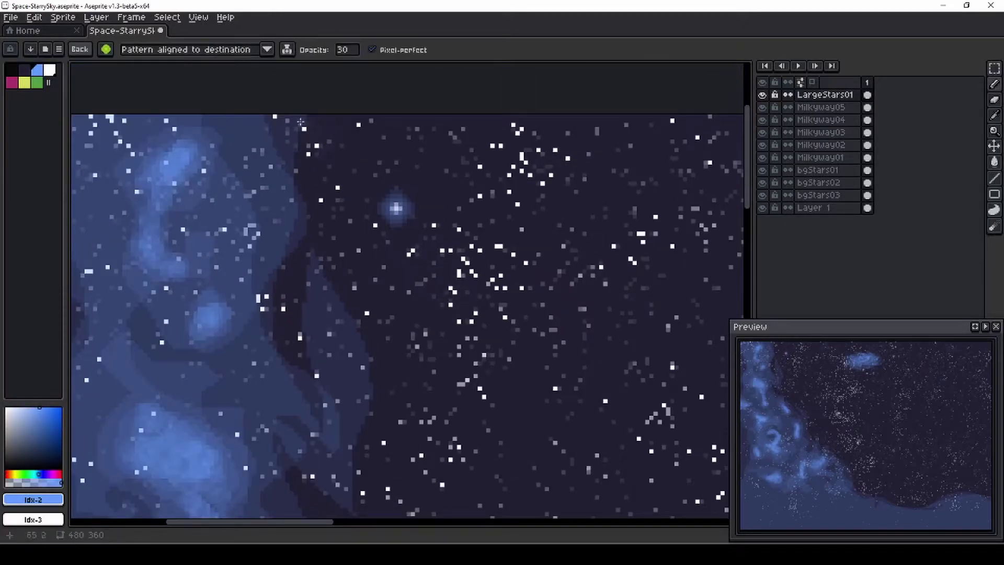
scroll(403, 287, "down", 4)
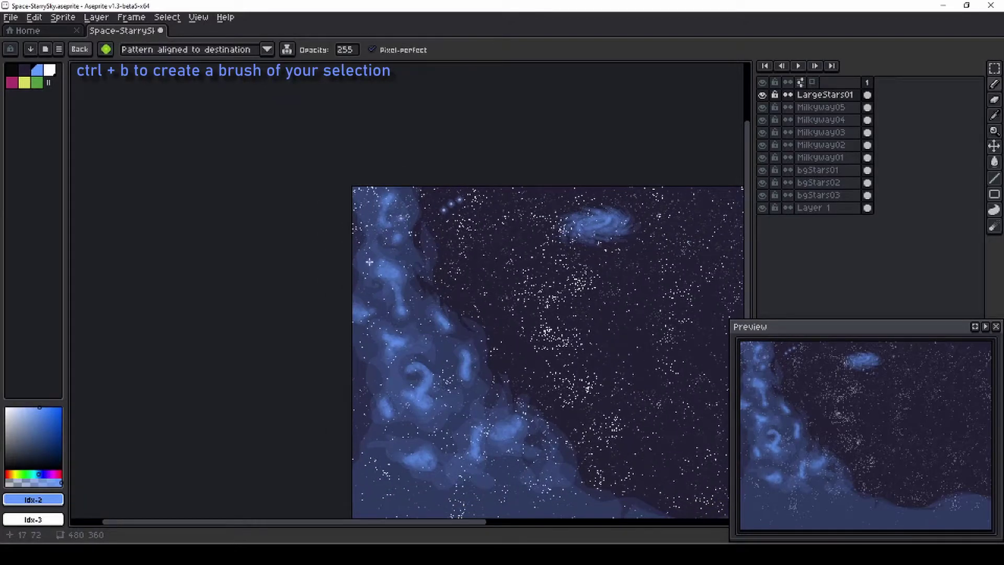
left_click_drag(679, 350, 412, 266)
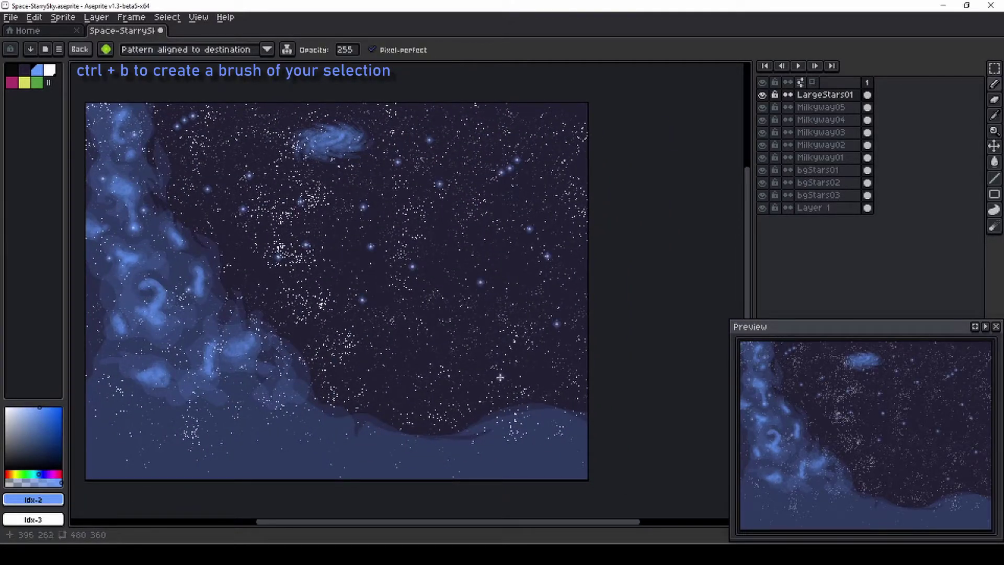
left_click_drag(181, 254, 279, 309)
Step: Switch the star brush to yellow and stamp yellow stars around the sky and over the galaxy
key("bracketright")
key("bracketright")
key("bracketright")
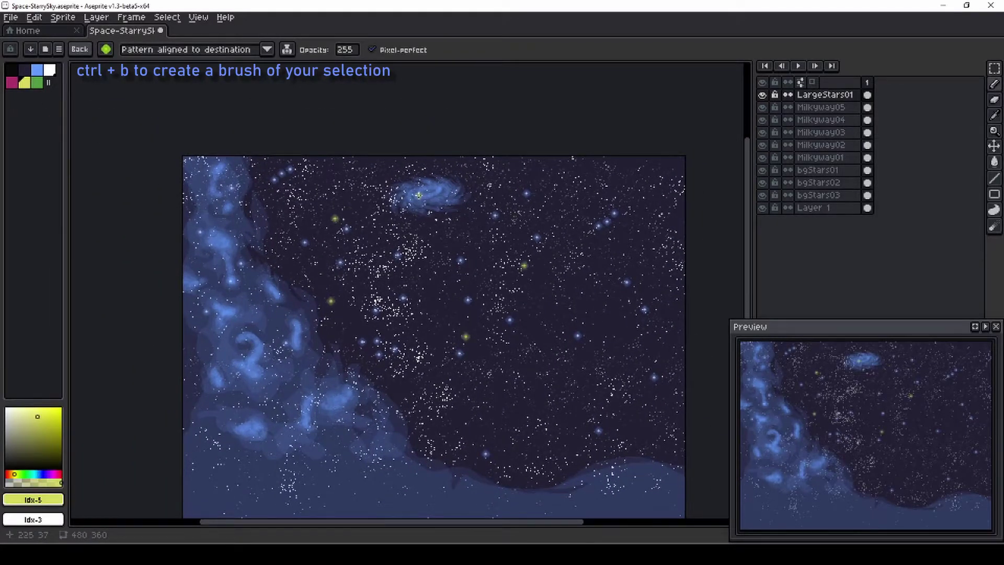
scroll(471, 128, "up", 2)
mouse_move(601, 366)
left_mouse_down()
mouse_move(354, 292)
mouse_move(392, 303)
left_mouse_up()
scroll(484, 331, "down", 3)
scroll(483, 330, "up", 1)
scroll(392, 303, "up", 1)
scroll(347, 332, "down", 1)
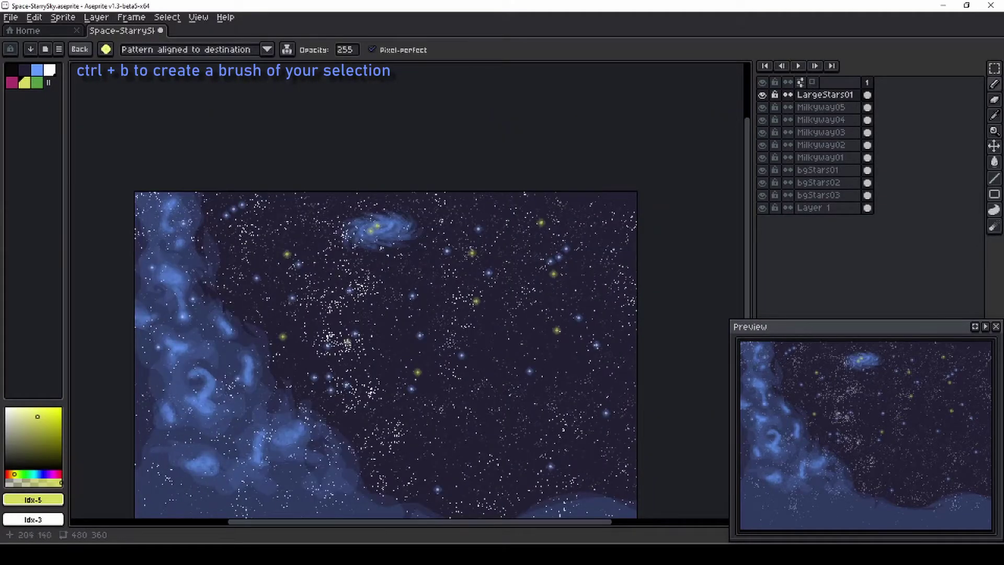
scroll(265, 213, "up", 2)
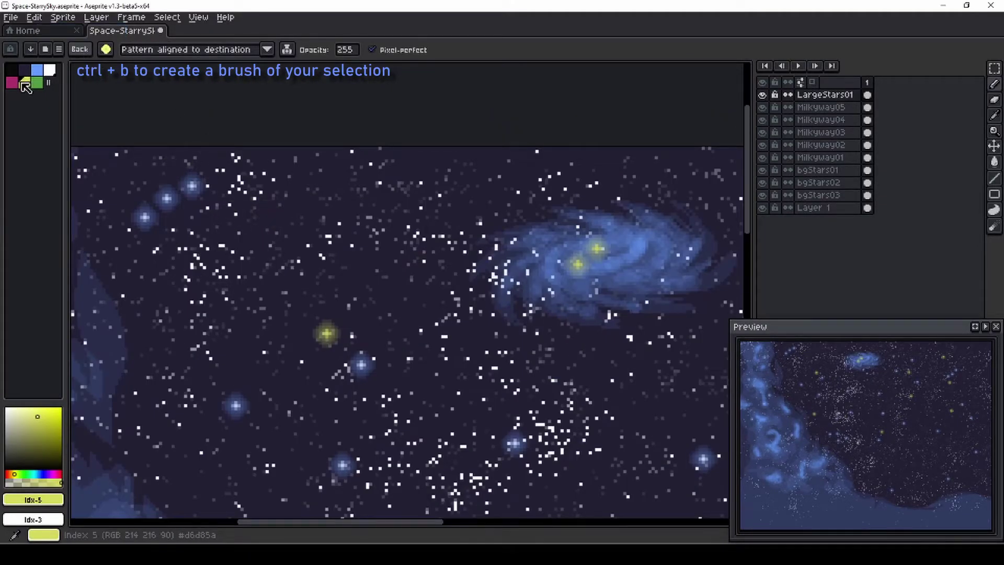
Step: Switch the star brush to white and stamp white stars near the galaxy and over the nebula
left_click(50, 69)
left_click(352, 319)
scroll(424, 284, "down", 3)
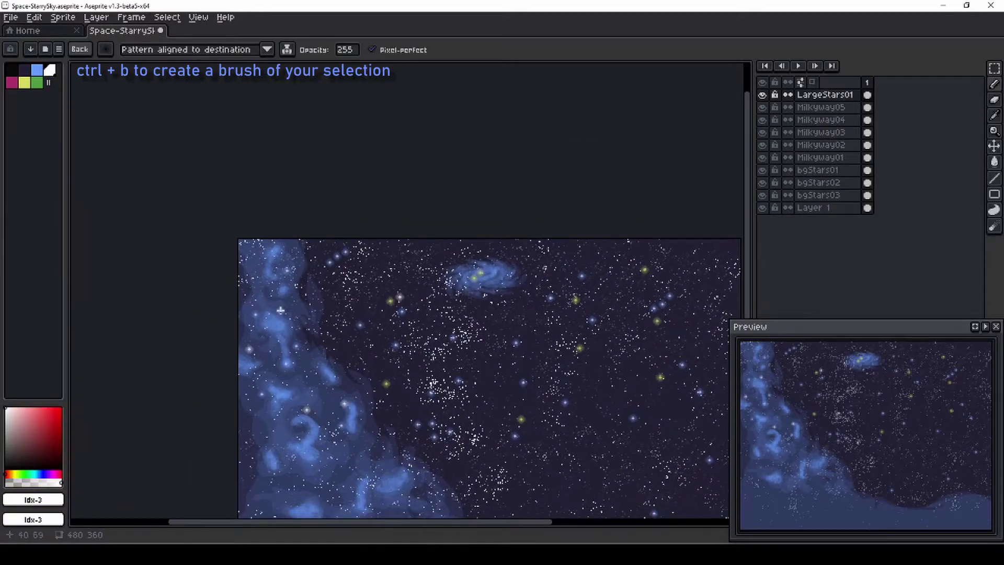
Step: Switch the star brush back to yellow and stamp additional yellow stars over the nebula and sky
scroll(314, 324, "down", 3)
left_click(24, 83)
left_click(313, 348)
left_click(322, 338)
mouse_move(488, 340)
left_mouse_down()
mouse_move(355, 325)
mouse_move(345, 347)
left_mouse_up()
Step: Add a new layer above LargeStars01 and name it LargeStars02
scroll(257, 177, "up", 3)
key("shift+n")
double_click(813, 95)
type("LargeStars02")
key("Return")
Step: Paint a small glowing star near the galaxy at opacity 30, layering yellow with a shrinking pencil and adding a white centre
left_click(191, 50)
type("30")
key("Return")
key("minus")
key("minus")
key("minus")
key("minus")
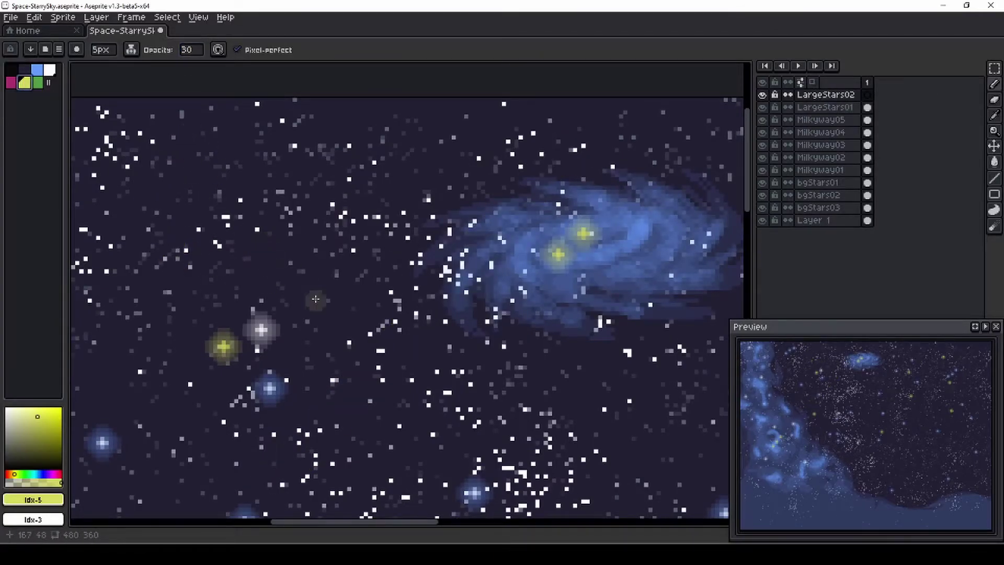
scroll(316, 299, "up", 3)
left_click(311, 291)
key("minus")
key("minus")
left_click(310, 291)
key("bracketleft")
key("bracketleft")
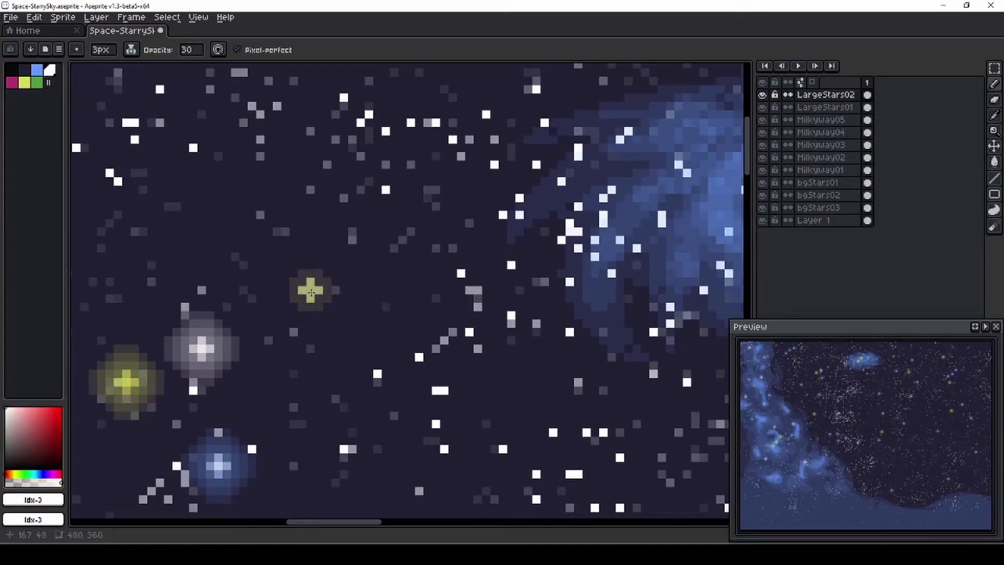
Step: Select the small yellow star and turn it into a custom brush
key("m")
left_click_drag(296, 280, 328, 309)
key("ctrl+b")
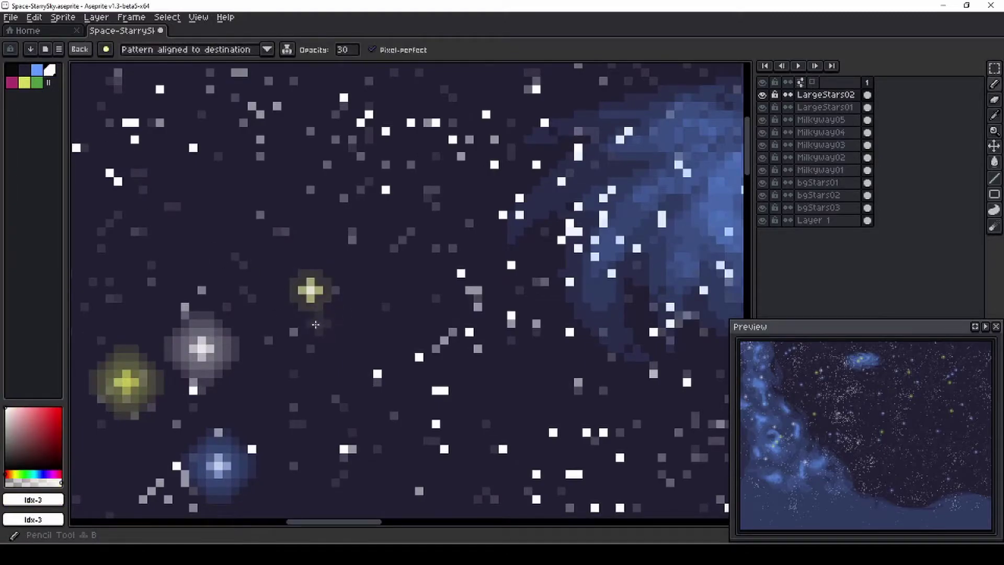
Step: Stamp small yellow stars across the open sky and over the nebula at opacity 255
scroll(314, 324, "down", 3)
scroll(183, 366, "down", 3)
scroll(487, 277, "up", 1)
left_click(453, 329)
left_click(486, 252)
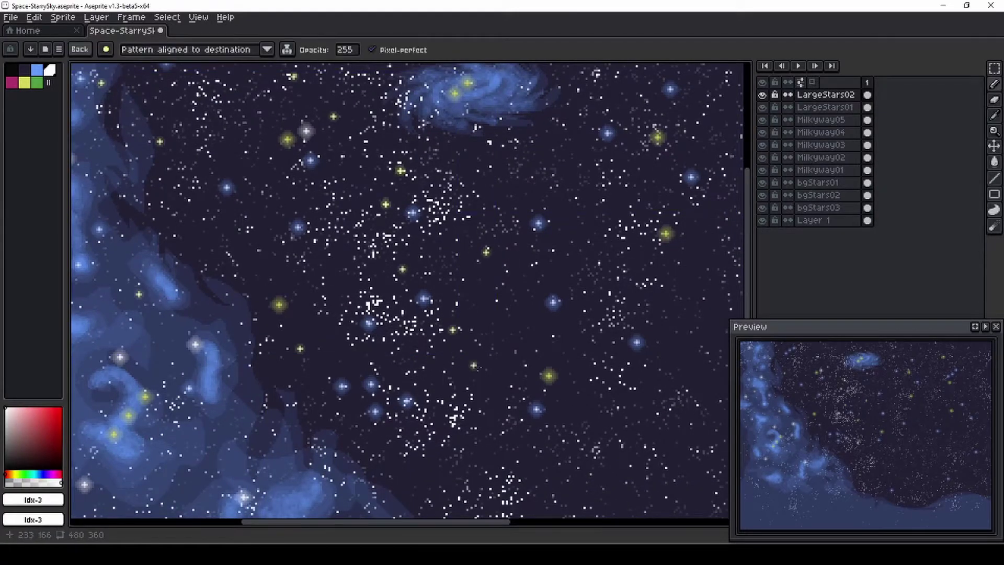
left_click_drag(457, 360, 234, 365)
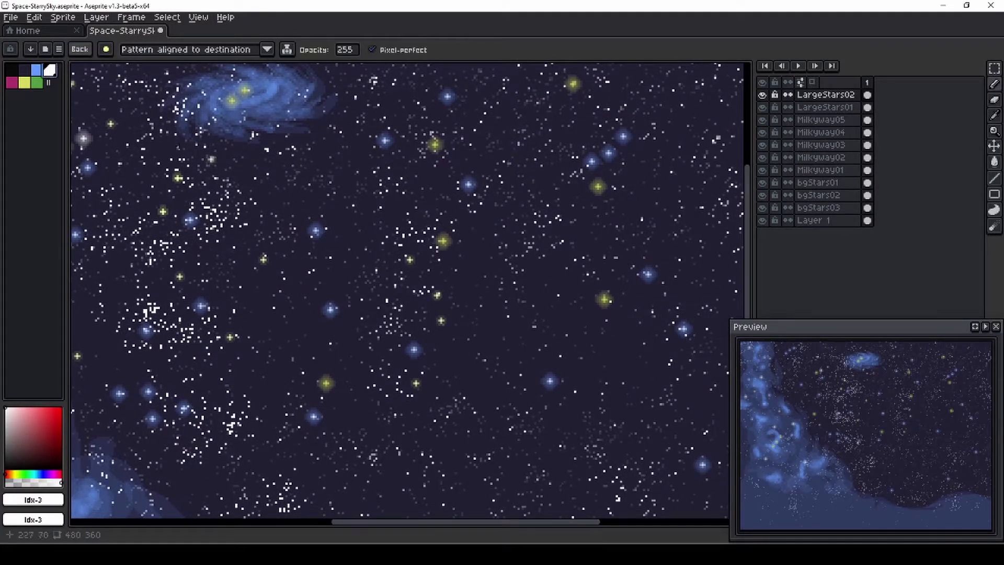
Step: Switch the small star brush to blue and stamp a few blue stars in the sky below the galaxy
left_click(36, 70)
left_click(360, 262)
left_click(383, 213)
left_click(257, 424)
Step: Switch the small star brush to white and stamp white stars below the galaxy and across the lower sky
left_click(49, 69)
left_click(285, 184)
left_click(468, 303)
left_click(488, 354)
left_click_drag(488, 354, 400, 181)
left_click(457, 325)
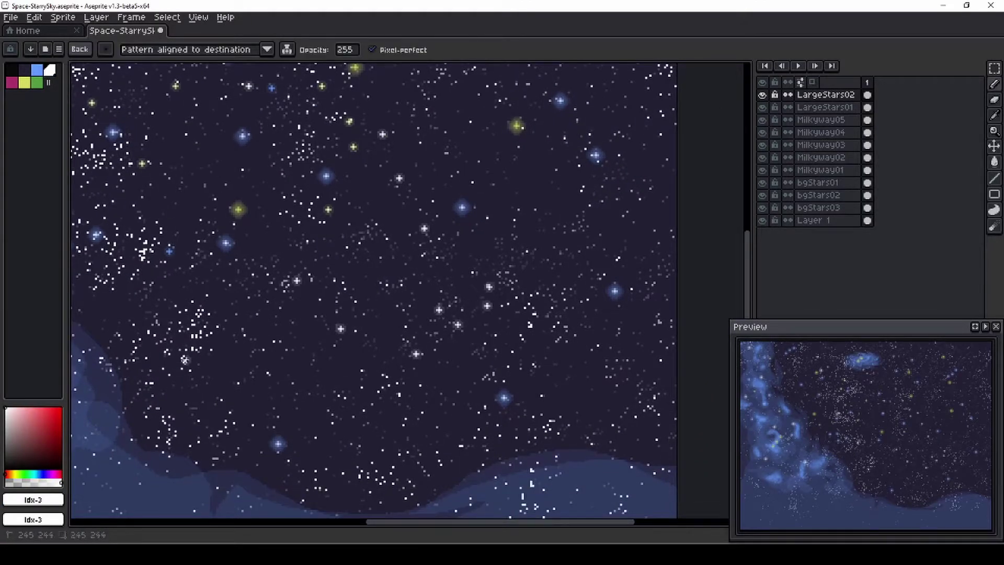
Step: Switch the small star brush back to blue and stamp blue stars around the sky and over the nebula
left_click(36, 70)
left_click_drag(511, 262, 356, 494)
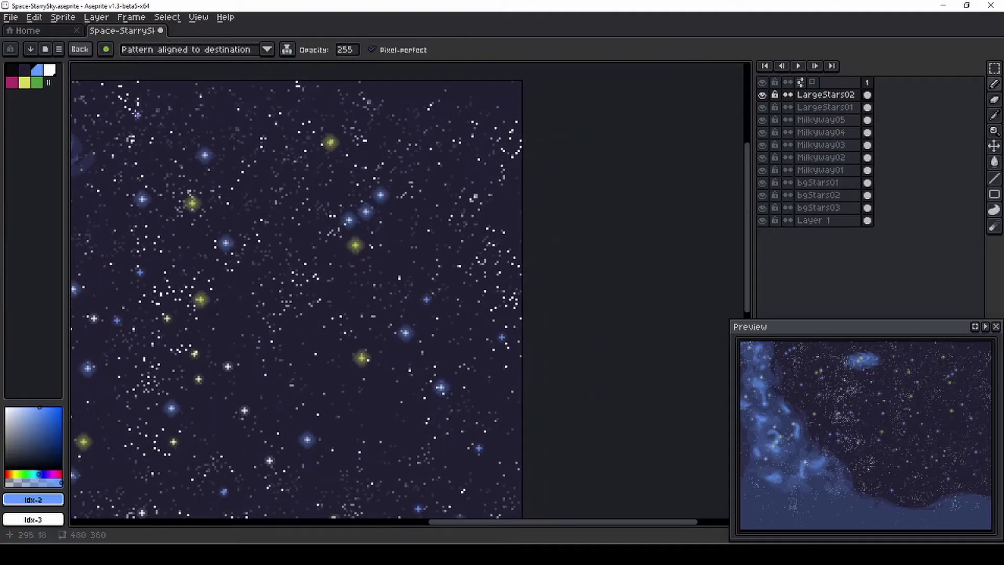
left_click(50, 69)
left_click(36, 70)
key("ctrl+0")
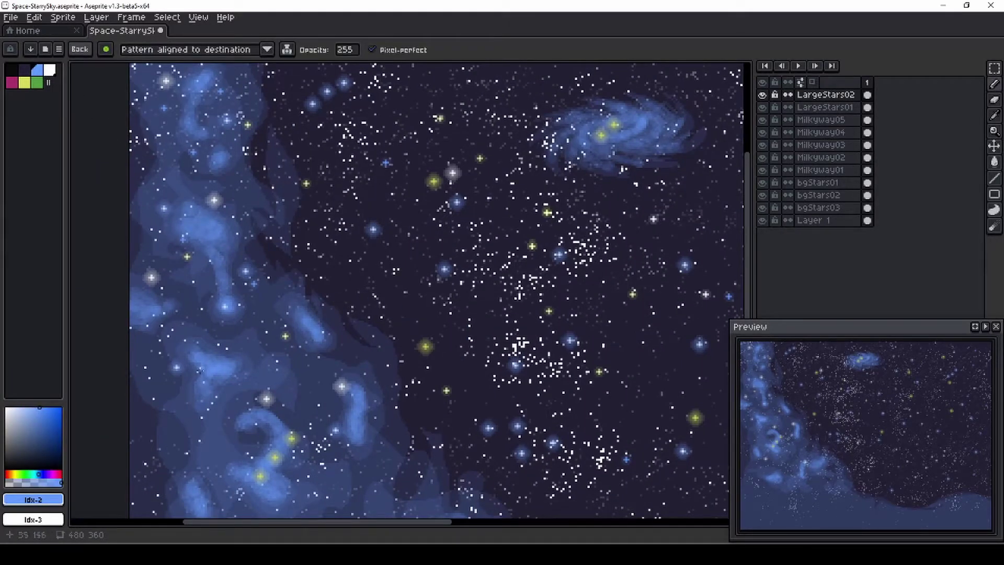
left_click(302, 361)
left_click(370, 399)
Step: Switch the small star brush to white and stamp white stars over the upper nebula
left_click(49, 69)
left_click(224, 256)
left_click(271, 208)
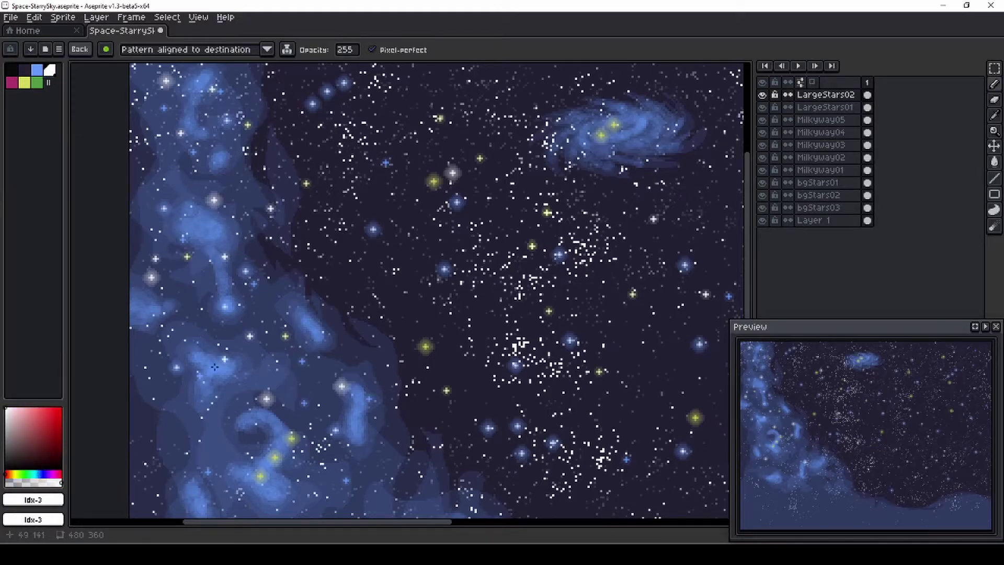
Step: Stamp a cluster of small white stars over the spiral galaxy
scroll(248, 336, "down", 5)
scroll(354, 340, "down", 2)
scroll(403, 254, "up", 5)
left_click(551, 203)
left_click(407, 229)
left_click(571, 250)
left_click(513, 282)
left_click(433, 311)
left_click(471, 207)
Step: Add a new layer above Milkyway05 and name it GalaxyHighlight
scroll(345, 262, "down", 5)
left_click(821, 122)
key("shift+n")
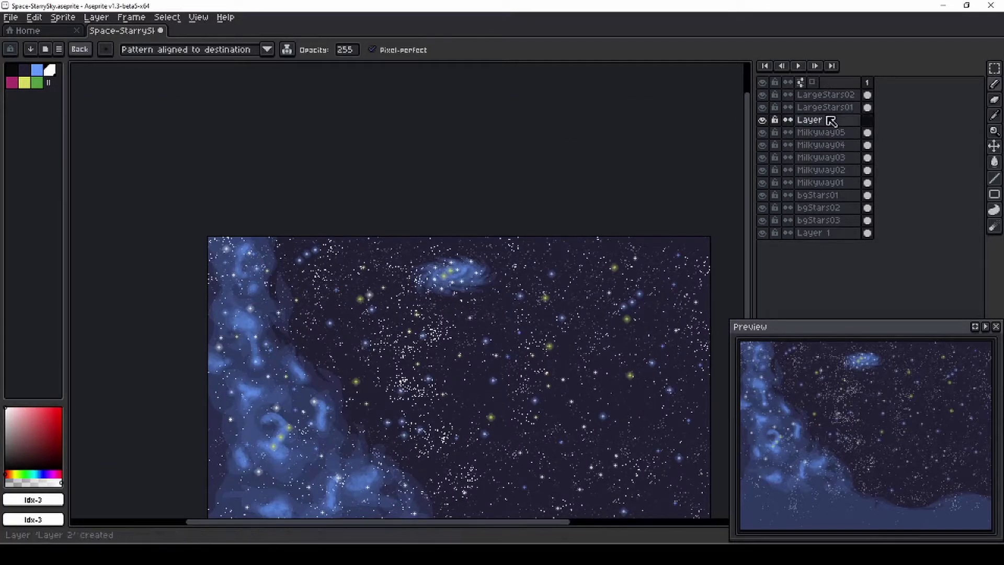
key("shift+p")
type("GalaxyHighli")
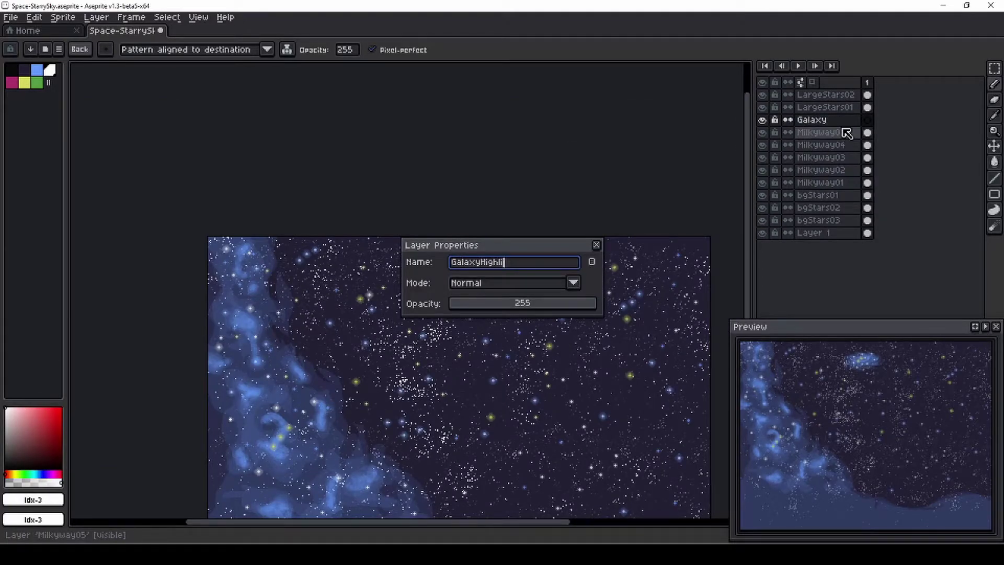
type("ght")
key("Return")
Step: Paint a yellow glow with a white centre over the galaxy's core using a 5 px pencil at opacity 30
scroll(453, 264, "up", 4)
left_click(25, 82)
key("b")
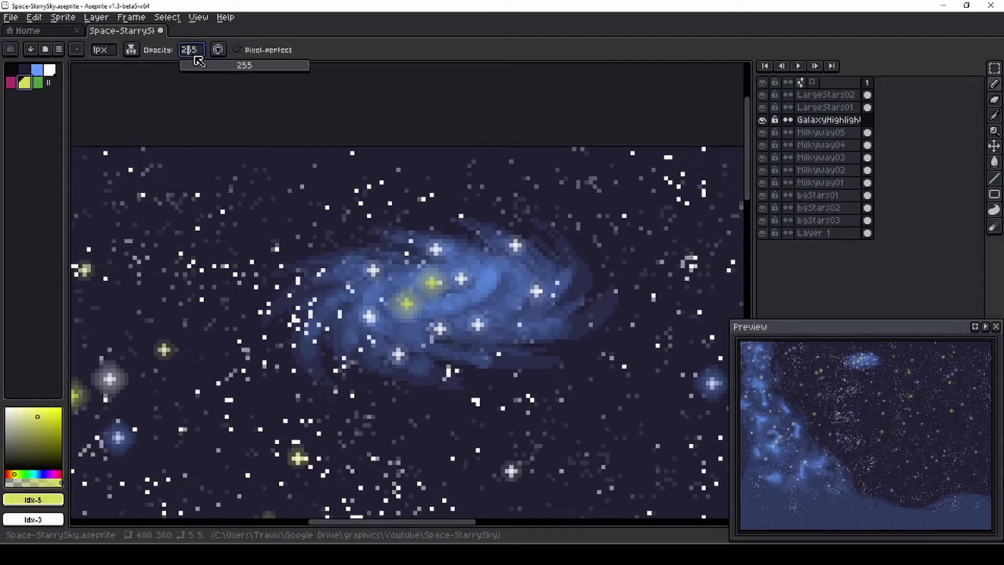
key("BackSpace")
type("30")
key("Return")
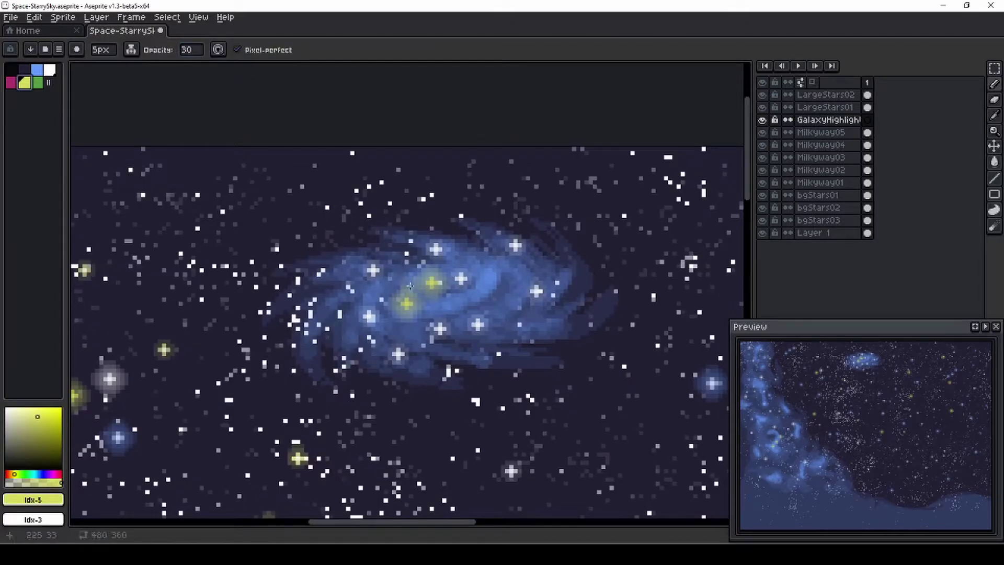
mouse_move(481, 277)
left_mouse_down()
mouse_move(411, 313)
mouse_move(489, 270)
mouse_move(494, 285)
mouse_move(391, 328)
mouse_move(380, 300)
mouse_move(484, 262)
mouse_move(456, 333)
mouse_move(440, 283)
left_mouse_up()
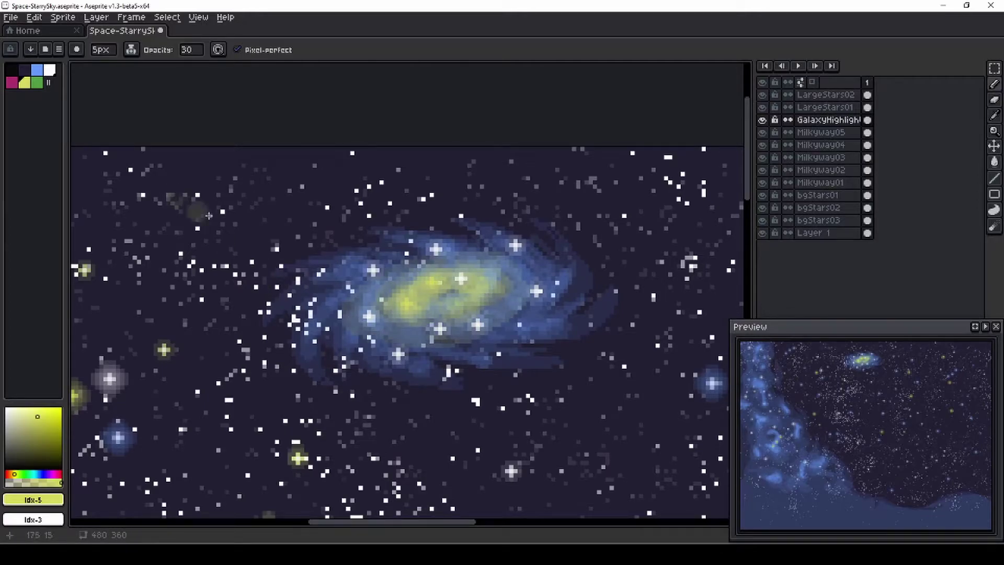
left_click(50, 69)
mouse_move(463, 318)
left_mouse_down()
mouse_move(476, 270)
mouse_move(385, 320)
mouse_move(453, 295)
mouse_move(442, 315)
mouse_move(461, 295)
mouse_move(416, 313)
mouse_move(492, 270)
mouse_move(429, 346)
mouse_move(366, 350)
left_mouse_up()
Step: Add a new layer above LargeStars02 and name it foreGround
scroll(366, 350, "down", 2)
scroll(329, 404, "down", 1)
left_click_drag(262, 403, 367, 268)
left_click(824, 94)
key("shift+n")
double_click(823, 95)
type("foreGrou")
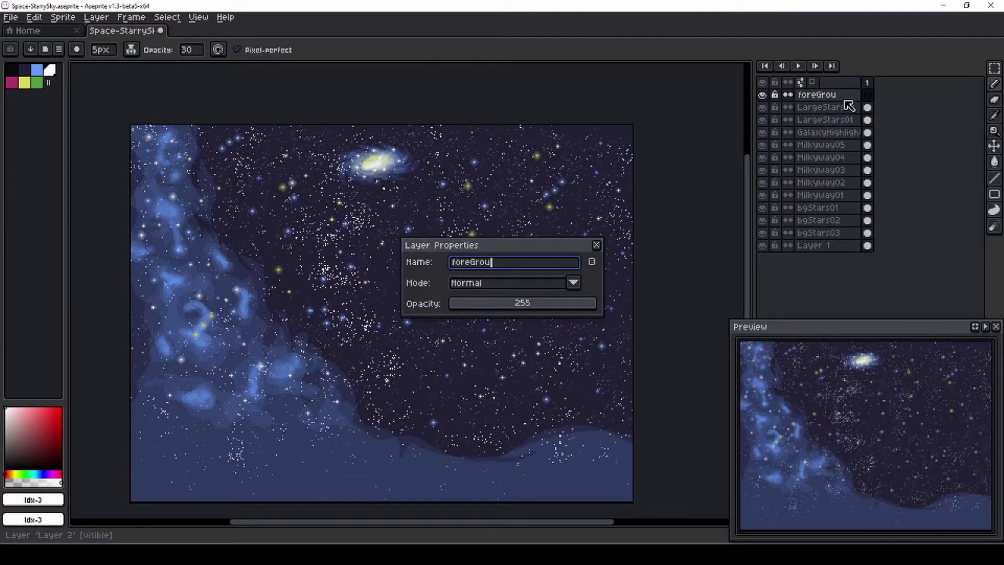
type("nd")
key("Return")
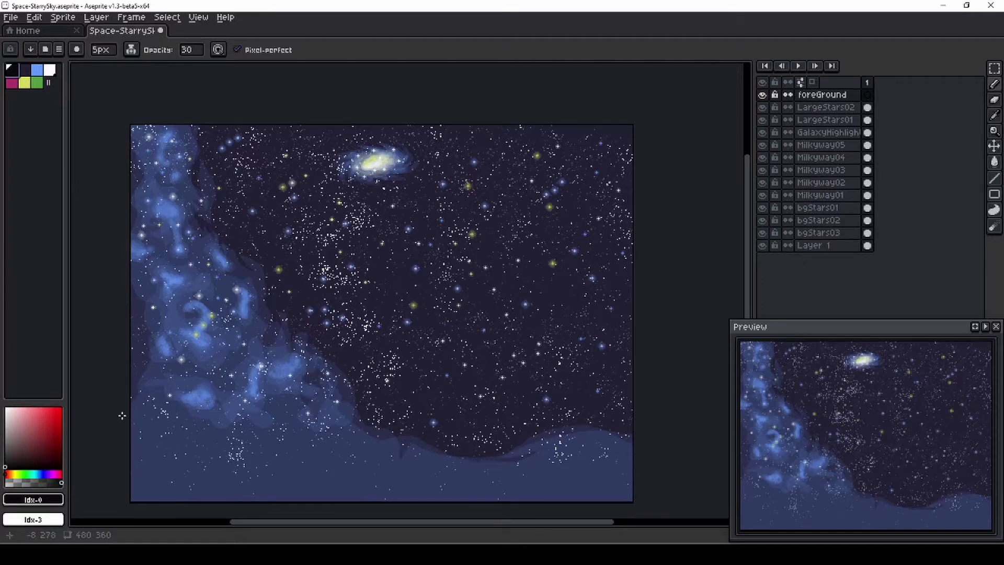
Step: Outline rolling hills across the lower canvas with a 1 px black line
scroll(122, 415, "up", 2)
left_click_drag(190, 50, 308, 65)
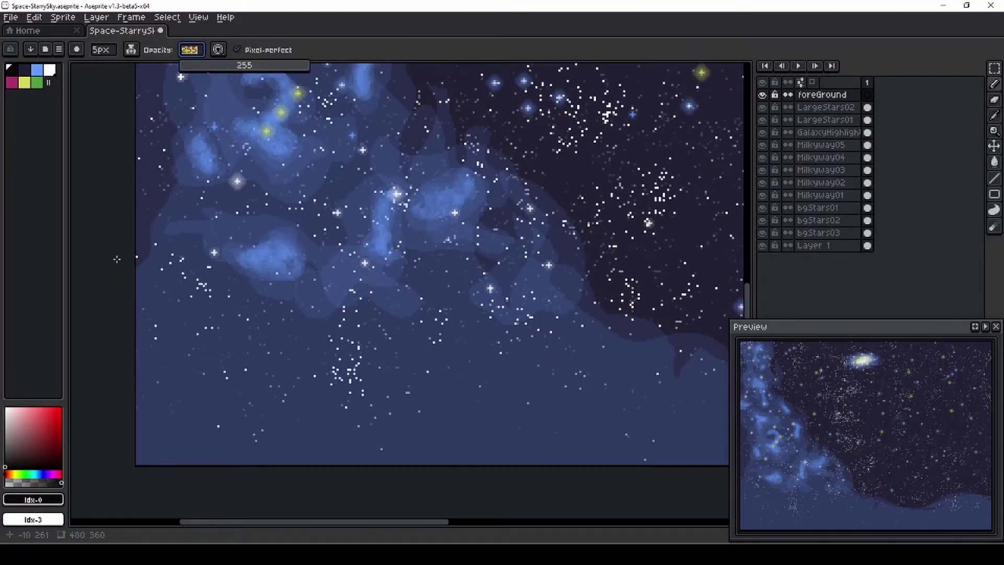
key("e")
mouse_move(135, 299)
left_mouse_down()
mouse_move(223, 303)
mouse_move(293, 289)
mouse_move(488, 308)
left_mouse_up()
mouse_move(556, 320)
left_mouse_down()
mouse_move(683, 347)
mouse_move(250, 293)
left_mouse_up()
mouse_move(250, 292)
left_mouse_down()
mouse_move(336, 320)
mouse_move(460, 321)
mouse_move(533, 302)
left_mouse_up()
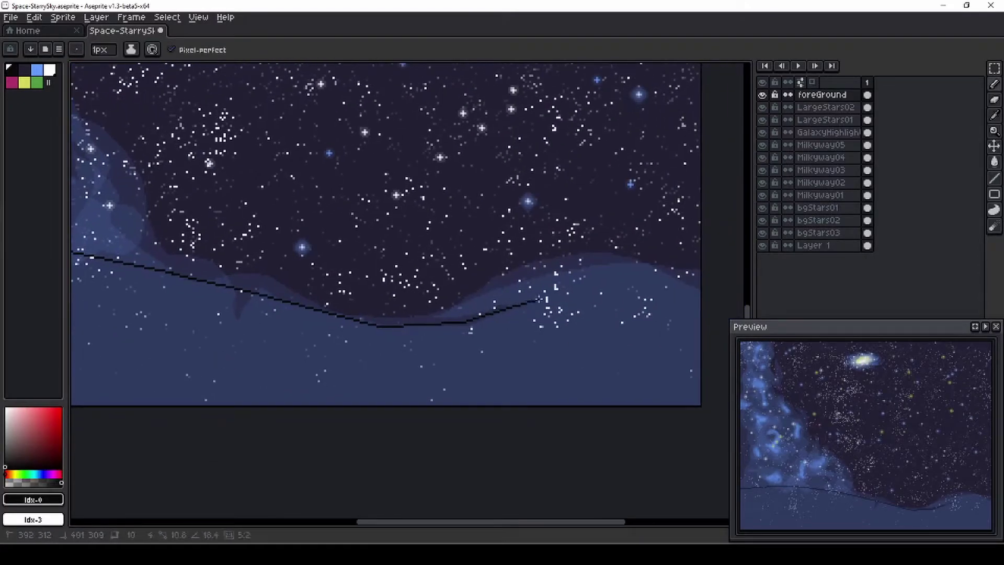
left_click_drag(645, 269, 706, 272)
Step: Fill the hills with black and draw a filled black tree silhouette on the far right hill
scroll(424, 340, "down", 2)
scroll(195, 327, "down", 1)
left_click_drag(195, 327, 95, 401)
key("b")
mouse_move(472, 399)
left_mouse_down()
mouse_move(466, 356)
mouse_move(386, 369)
mouse_move(358, 357)
mouse_move(372, 345)
mouse_move(344, 333)
mouse_move(342, 316)
mouse_move(380, 272)
mouse_move(394, 174)
mouse_move(436, 181)
mouse_move(475, 236)
mouse_move(503, 254)
mouse_move(487, 270)
mouse_move(511, 330)
mouse_move(467, 356)
left_mouse_up()
key("g")
left_click(457, 382)
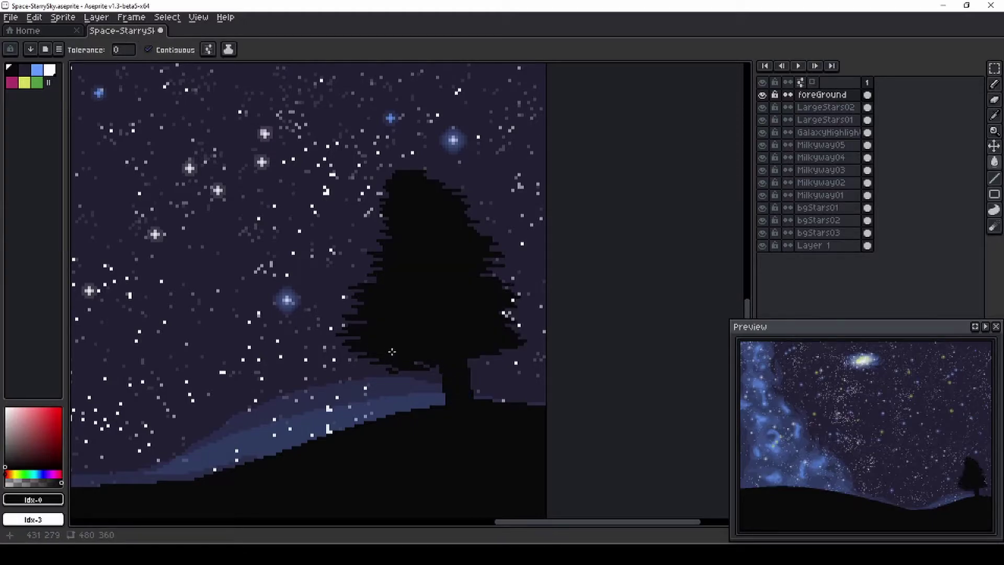
Step: Refine the left edge of the tree silhouette with jagged 1 px black branches
scroll(392, 351, "up", 2)
key("b")
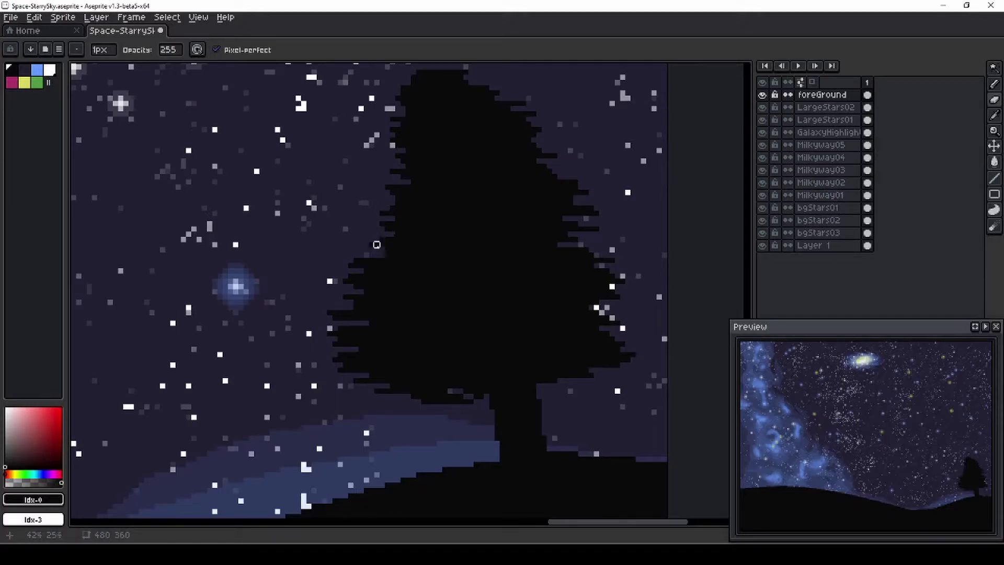
scroll(334, 312, "up", 1)
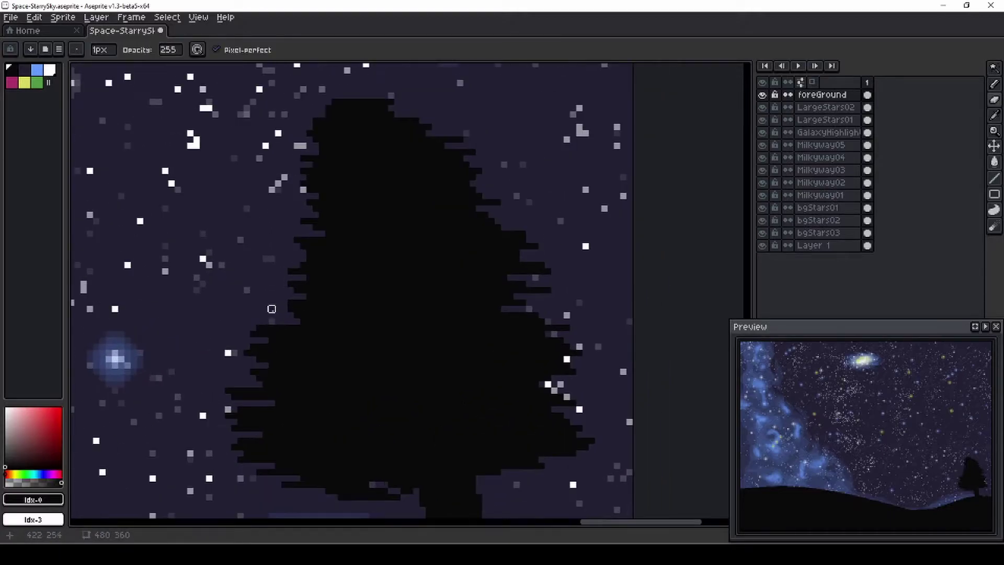
key("e")
left_click_drag(304, 323, 285, 309)
left_click_drag(303, 226, 305, 232)
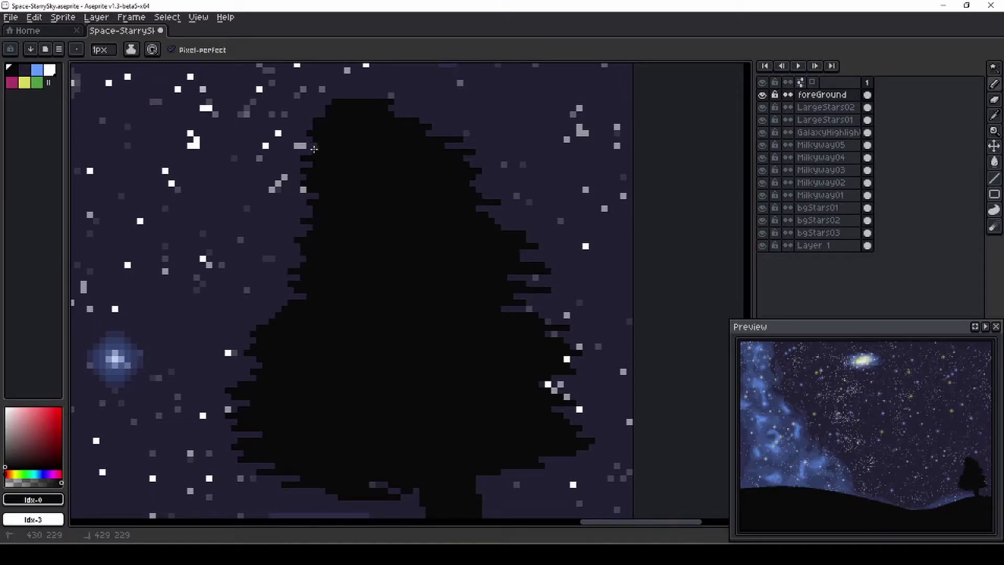
Step: Refine the right edge of the tree silhouette with 1 px black strokes between the branches
key("b")
left_click_drag(453, 314, 403, 305)
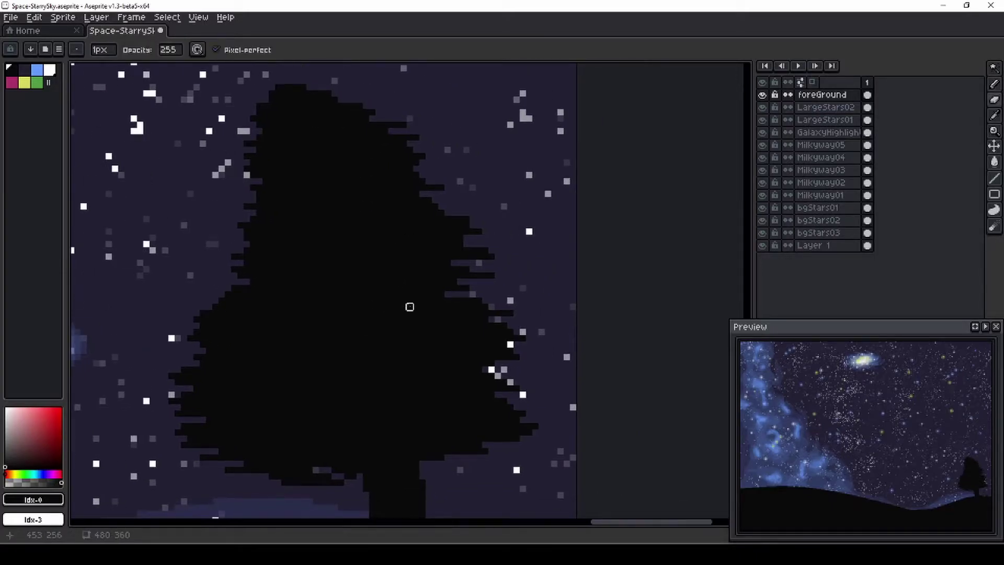
key("e")
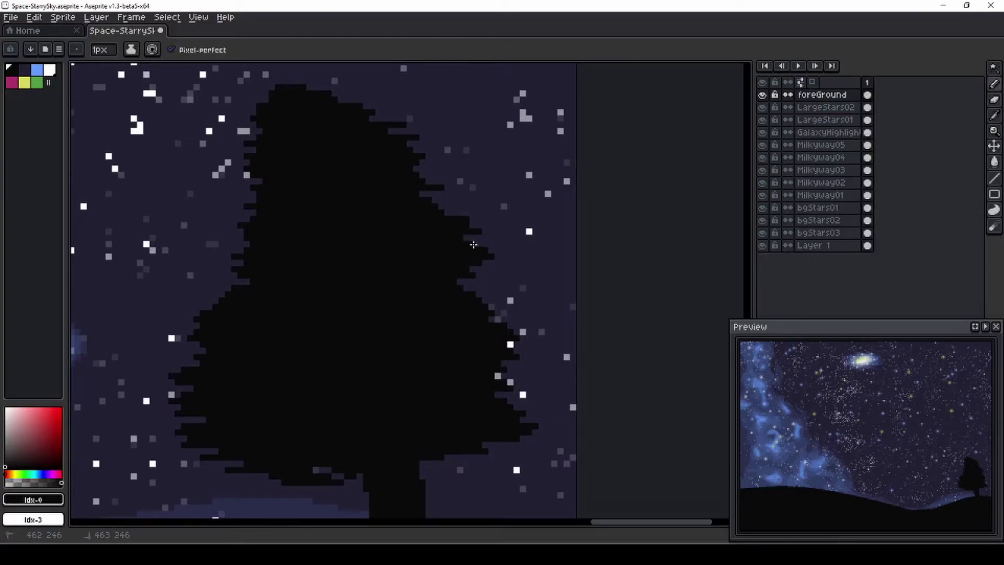
Step: Erase small 1 px gaps along both sides of the tree's foliage so the sky shows between the branches
key("b")
scroll(365, 229, "down", 1)
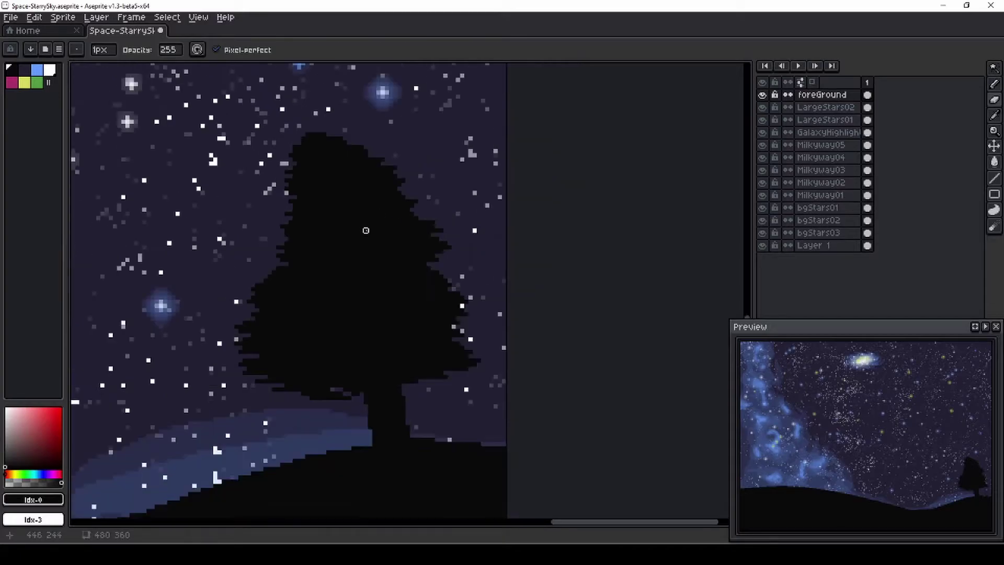
scroll(320, 266, "up", 1)
scroll(319, 266, "up", 1)
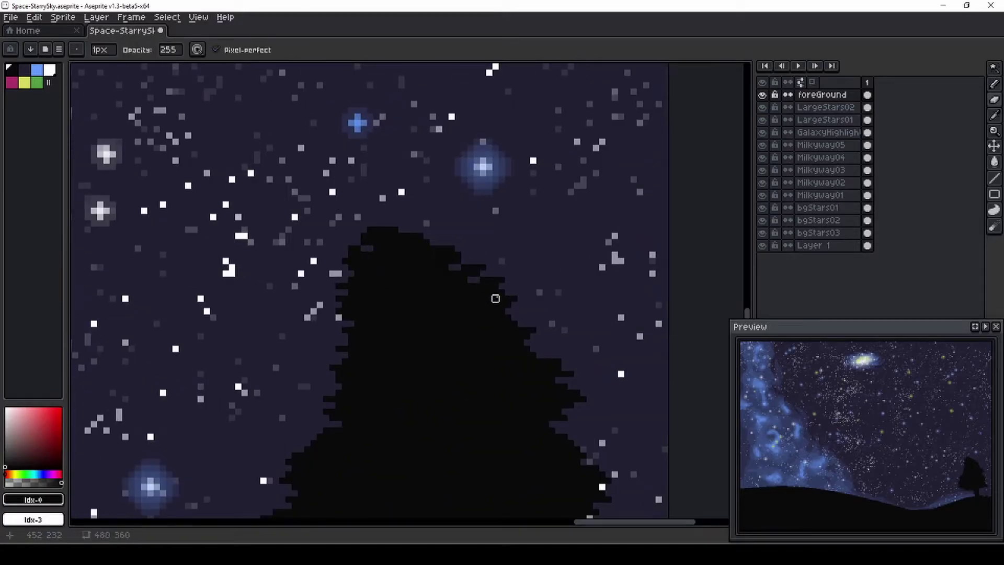
key("ctrl+s")
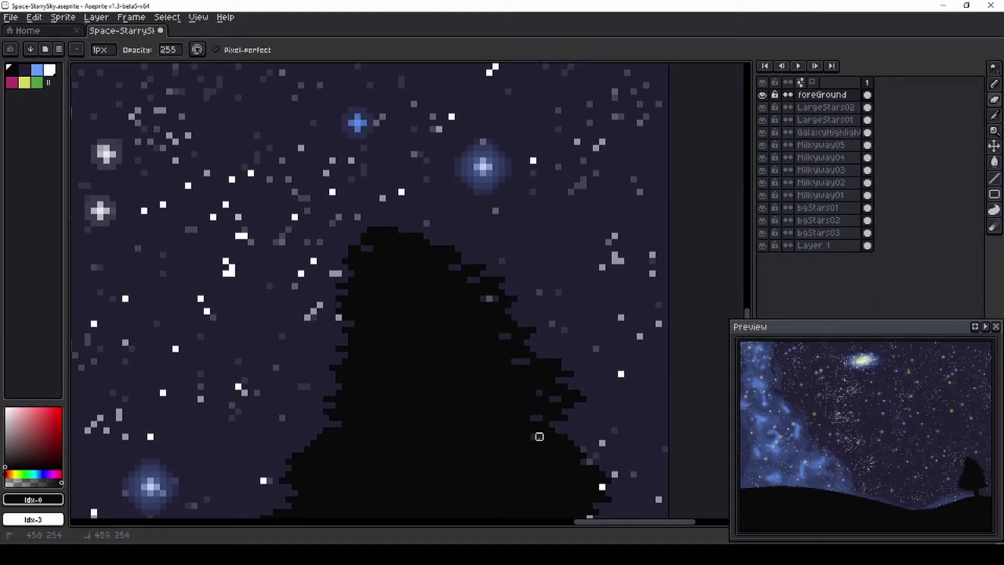
scroll(556, 488, "down", 3)
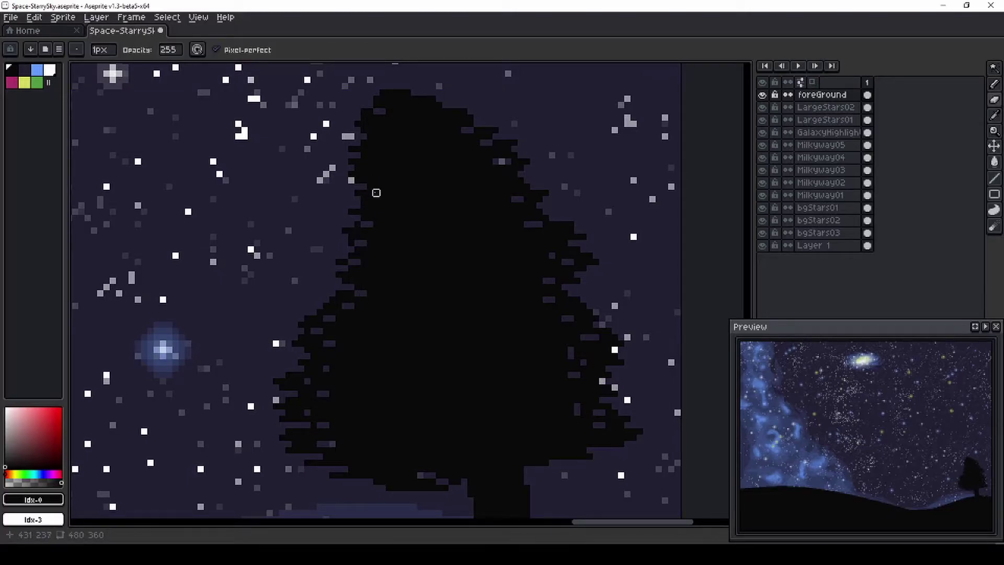
left_click_drag(372, 142, 376, 143)
left_click(374, 355)
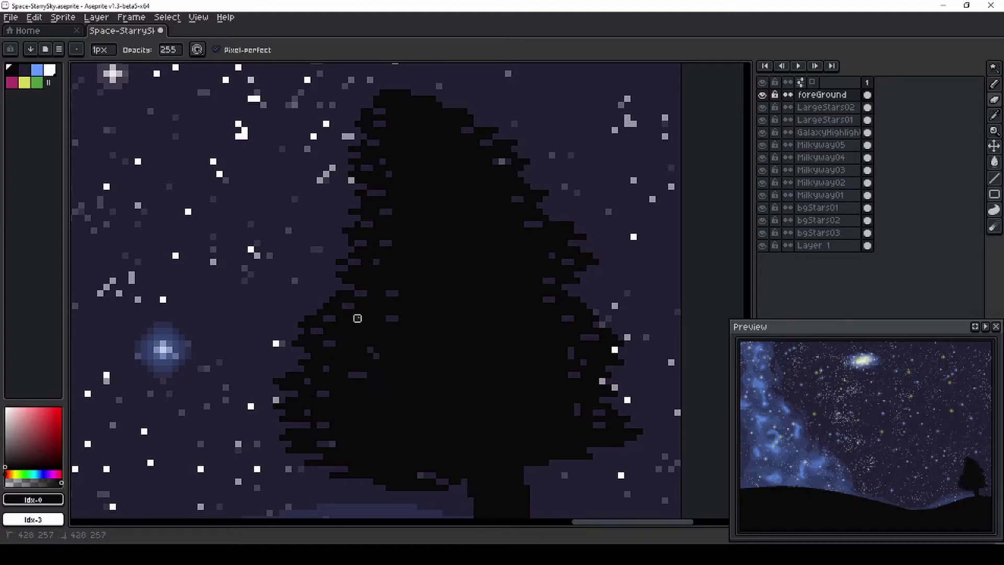
Step: Draw a filled black bush beside the tree, and add a round bush and a bare tree silhouette farther down the slope
scroll(356, 317, "down", 5)
scroll(519, 328, "up", 4)
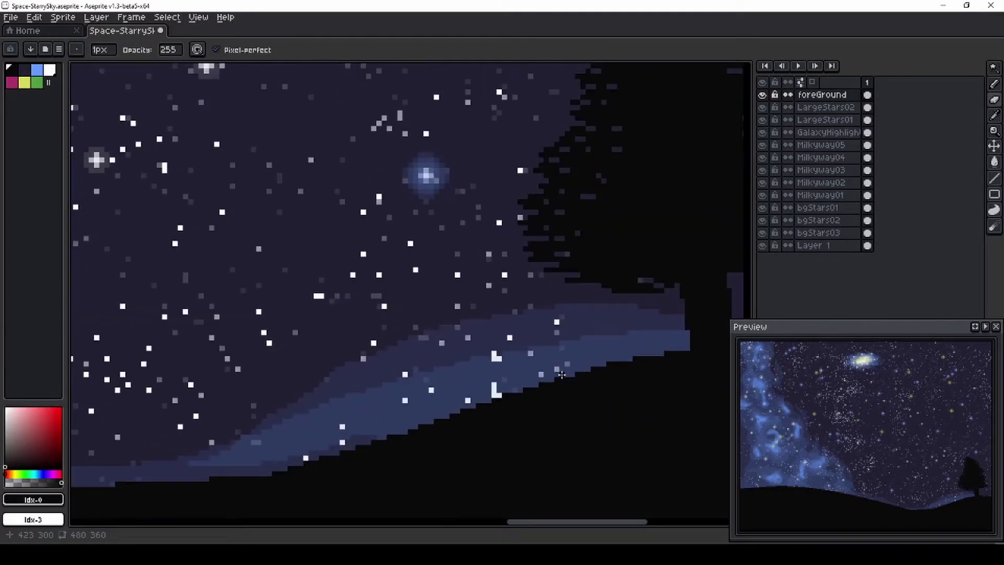
mouse_move(626, 357)
left_mouse_down()
mouse_move(585, 330)
mouse_move(547, 340)
mouse_move(529, 361)
mouse_move(527, 390)
left_mouse_up()
key("g")
left_click(563, 360)
key("b")
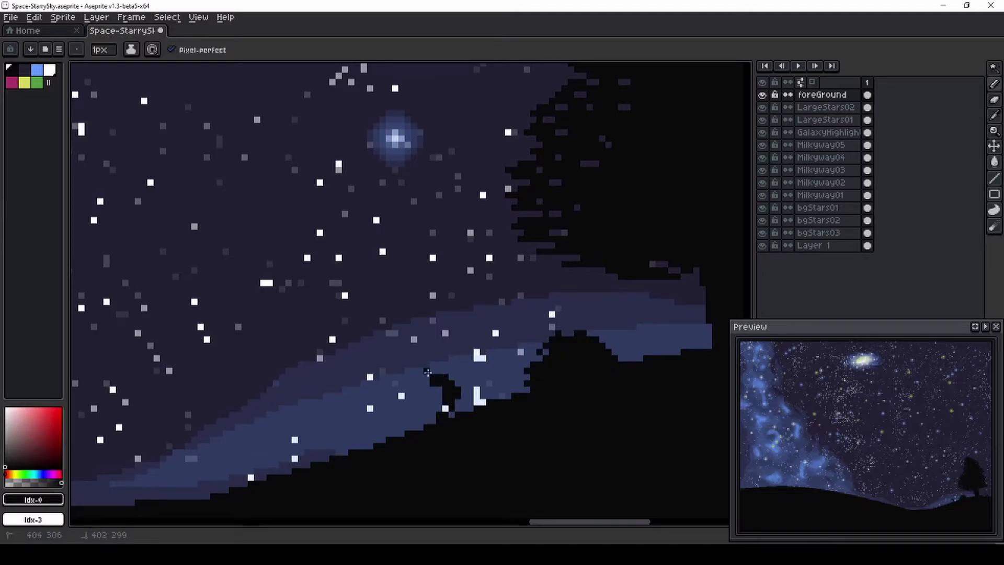
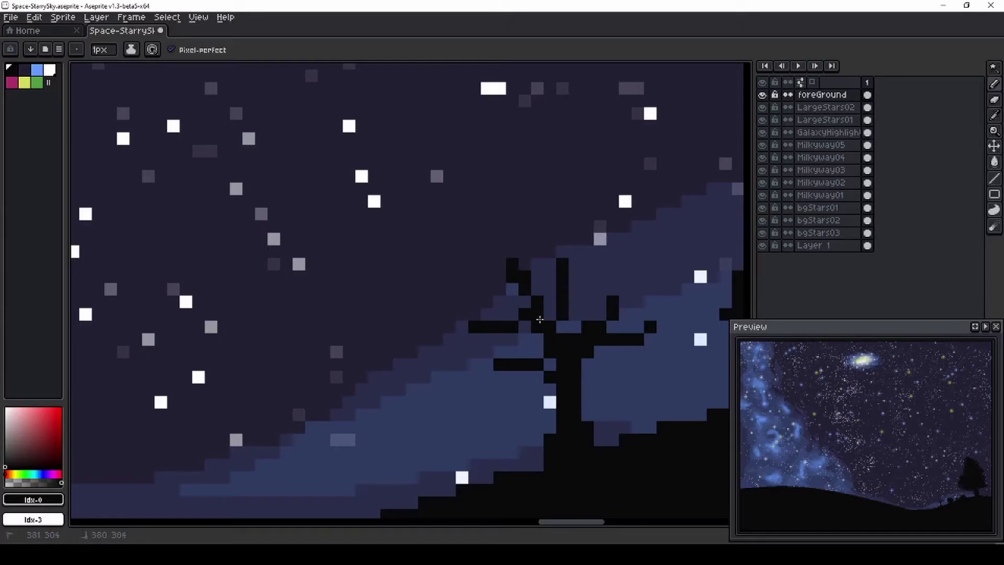
Step: Draw a small jagged black bush between the bare tree and the round bush on the right slope
scroll(574, 323, "down", 3)
scroll(539, 345, "up", 2)
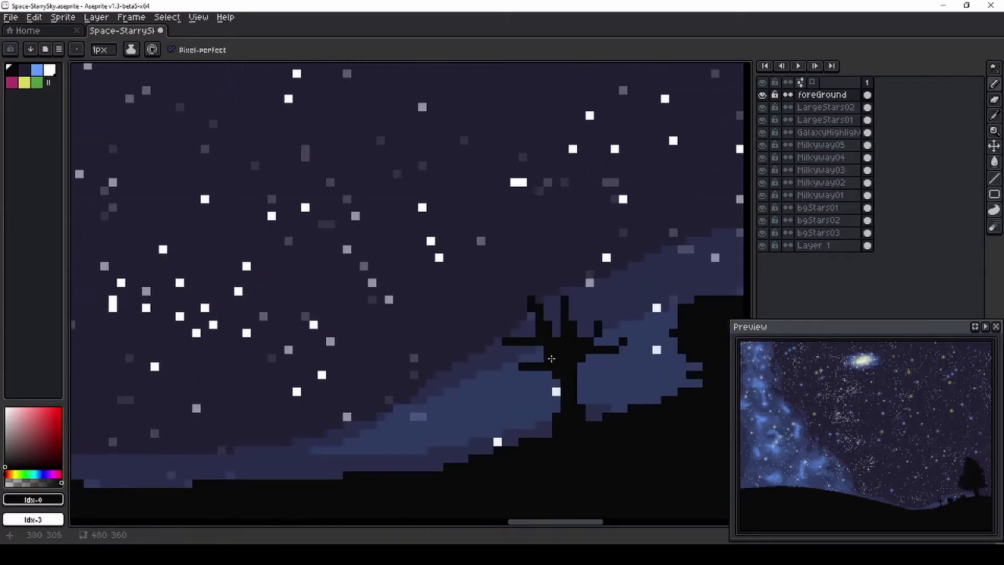
scroll(507, 377, "down", 3)
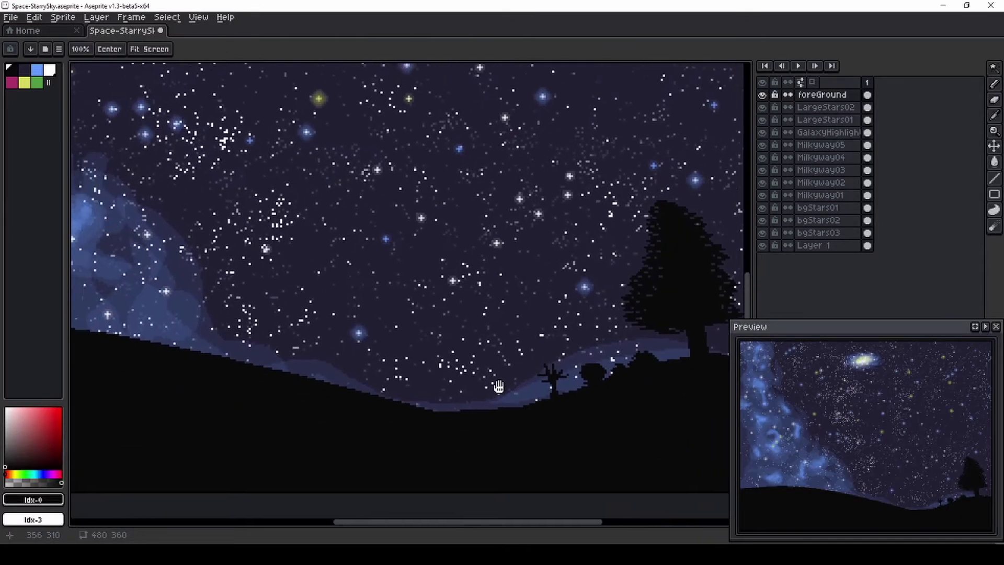
scroll(545, 369, "up", 4)
left_click_drag(545, 369, 549, 411)
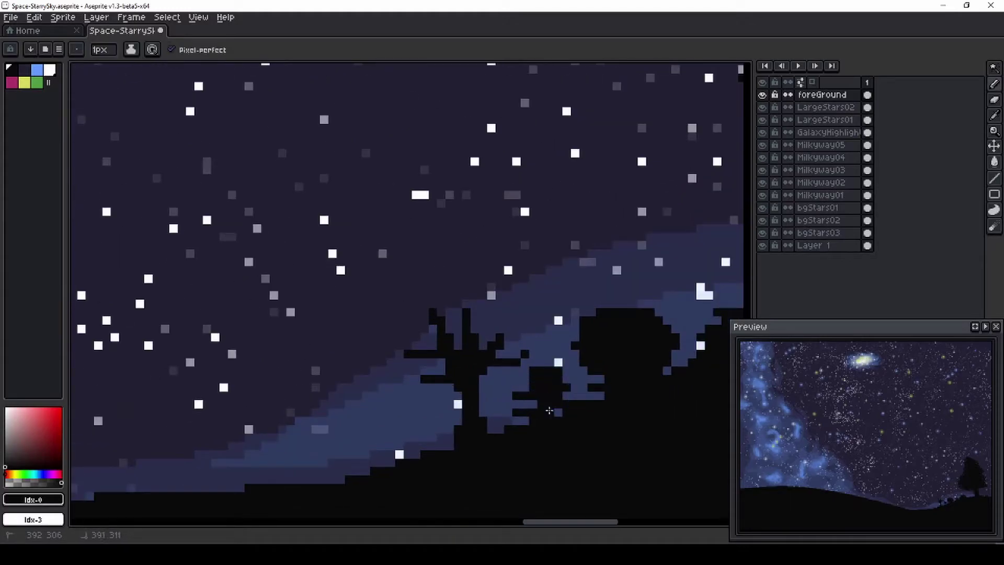
scroll(546, 348, "down", 4)
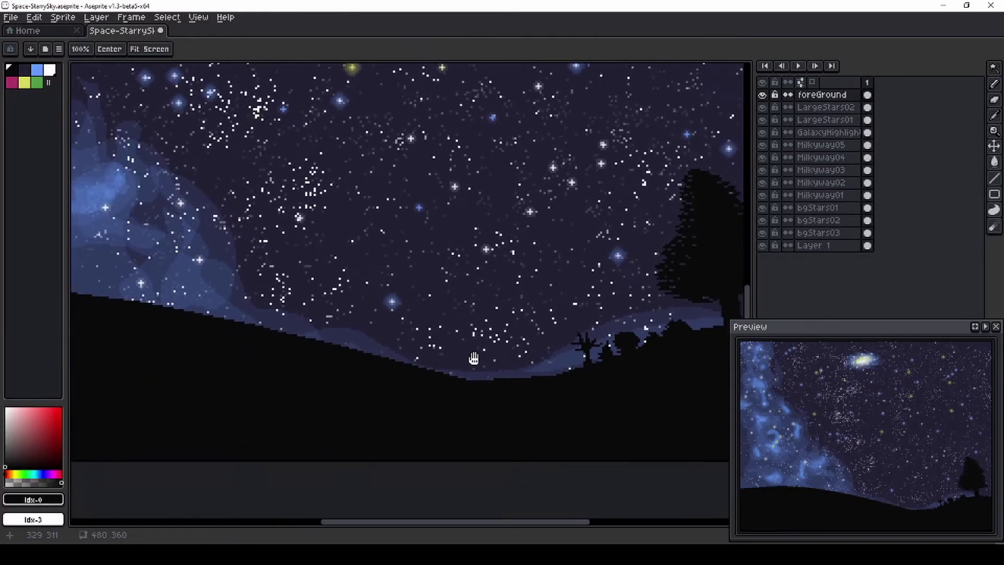
scroll(472, 356, "up", 4)
key("g")
key("b")
scroll(560, 371, "down", 3)
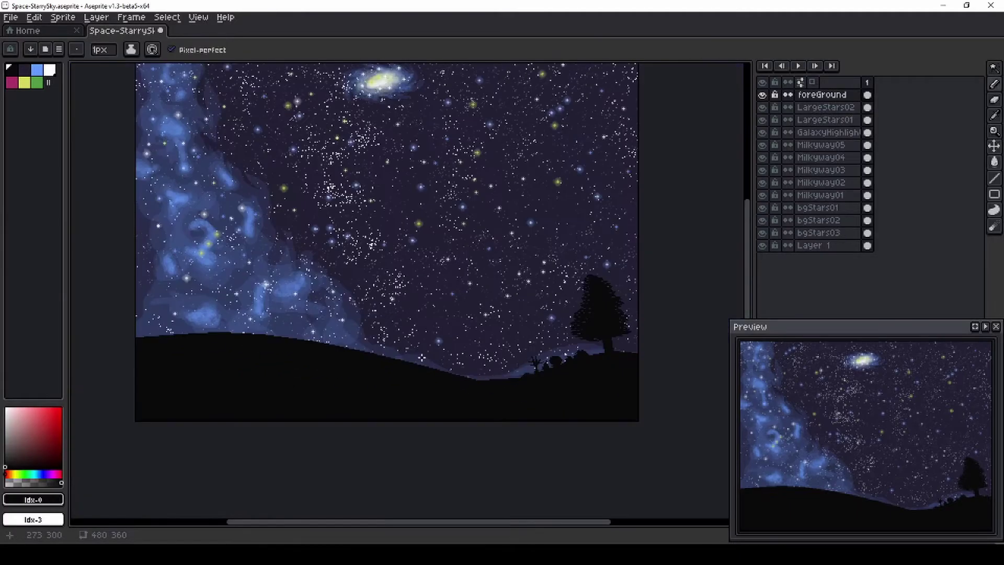
Step: Draw a jagged 1 px pine tree outline with a trunk at the left end of the hill and fill it black
scroll(365, 317, "up", 2)
scroll(309, 361, "down", 1)
scroll(264, 338, "up", 1)
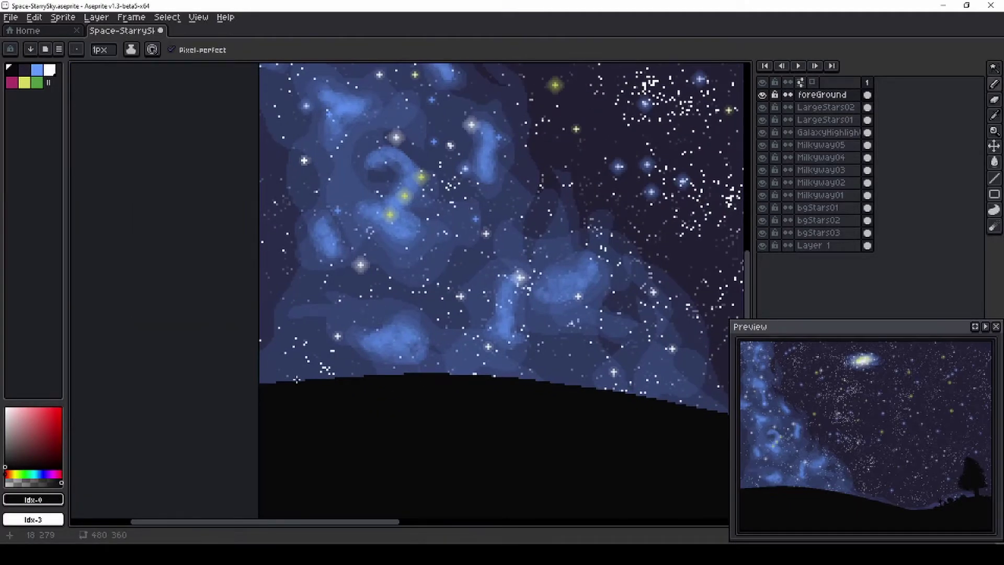
mouse_move(253, 361)
left_mouse_down()
mouse_move(253, 316)
mouse_move(265, 319)
left_mouse_up()
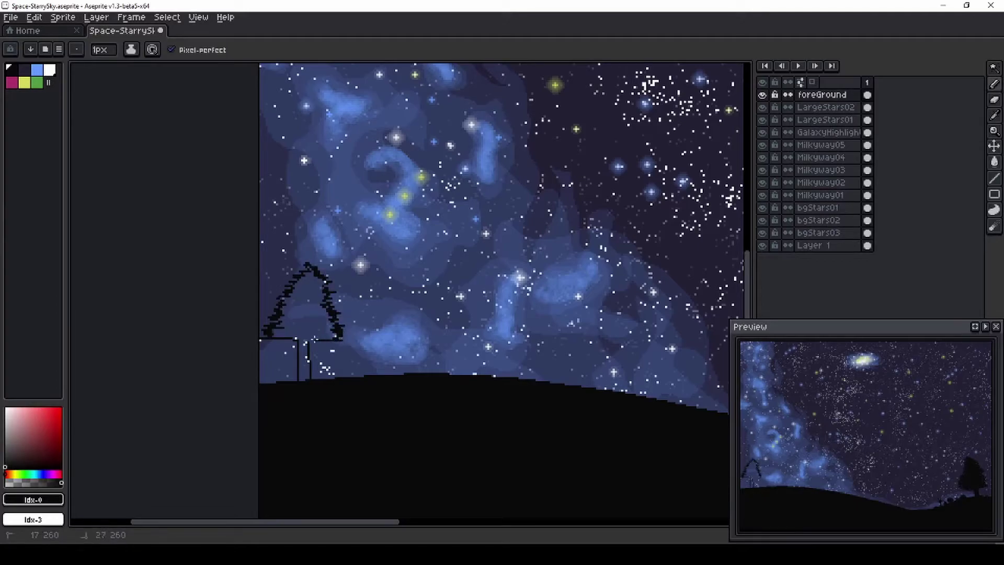
key("g")
left_click(310, 324)
Step: Select the new pine's foliage, 45 by 47 px, move it down to shorten the trunk, and deselect
key("m")
mouse_move(260, 244)
left_mouse_down()
mouse_move(352, 340)
mouse_move(324, 346)
left_mouse_up()
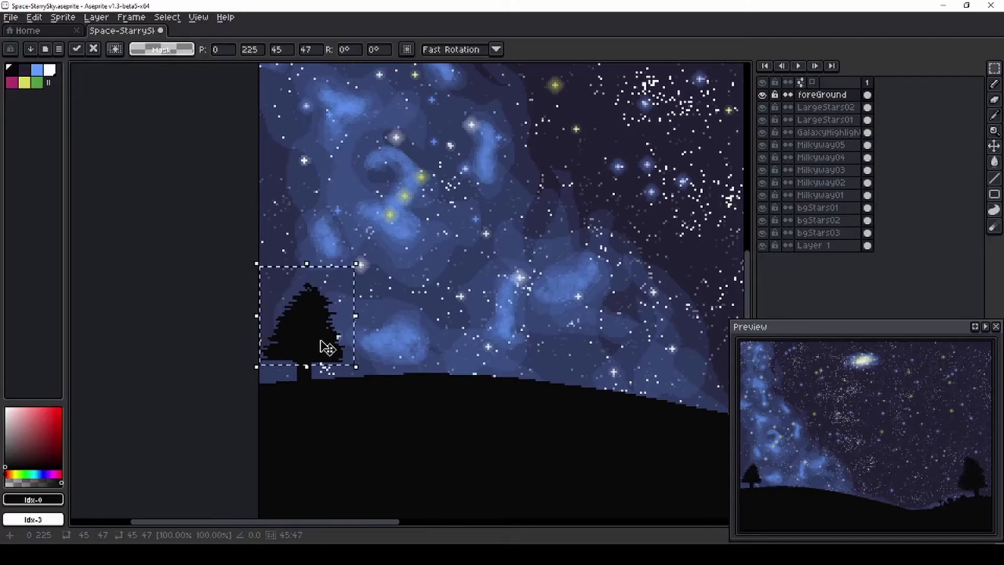
key("ctrl+d")
Step: Erase 1 px gaps along both sides of the left pine's foliage so the sky shows through
scroll(311, 287, "up", 2)
left_click_drag(325, 298, 318, 310)
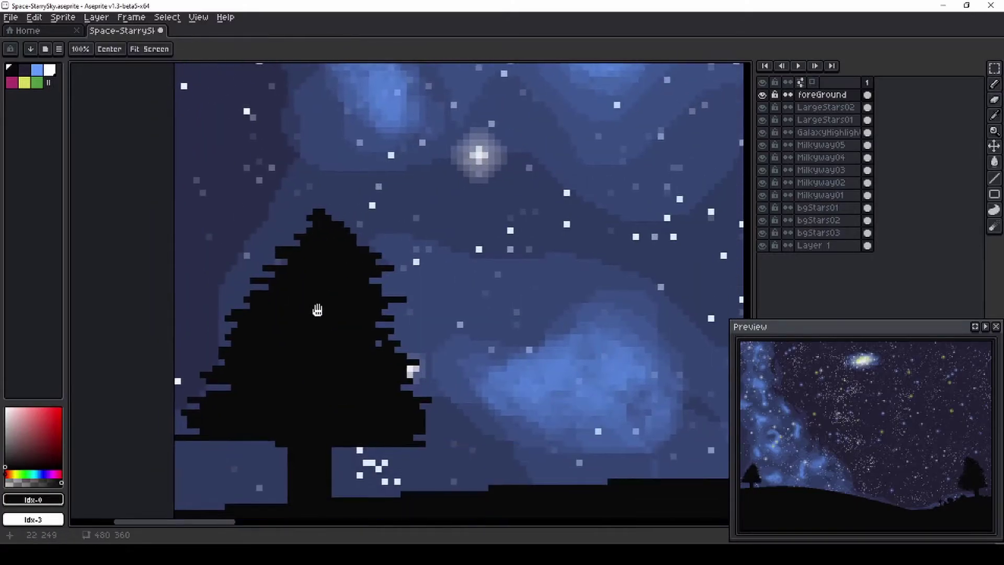
scroll(314, 307, "up", 1)
key("b")
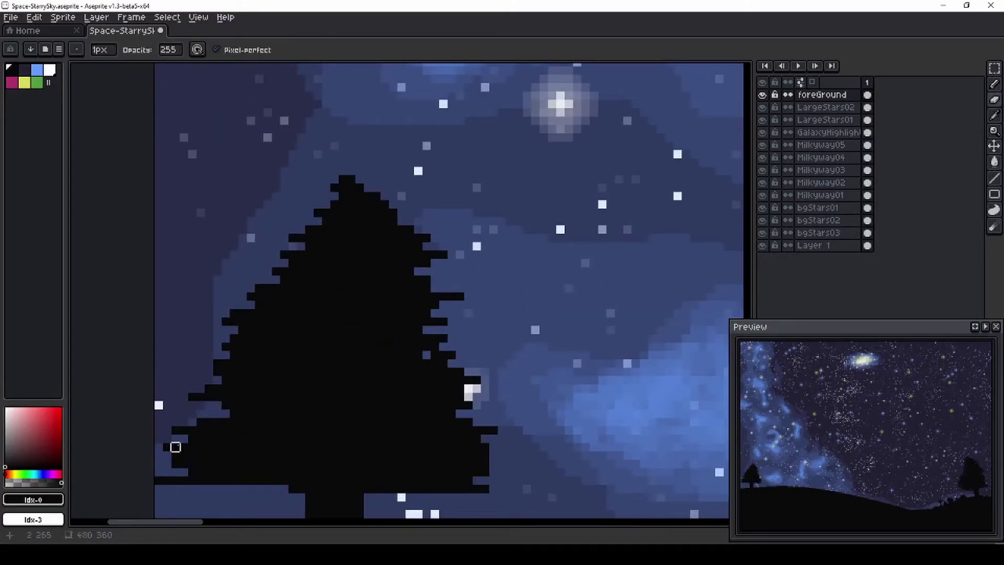
scroll(276, 405, "down", 3)
scroll(312, 312, "up", 3)
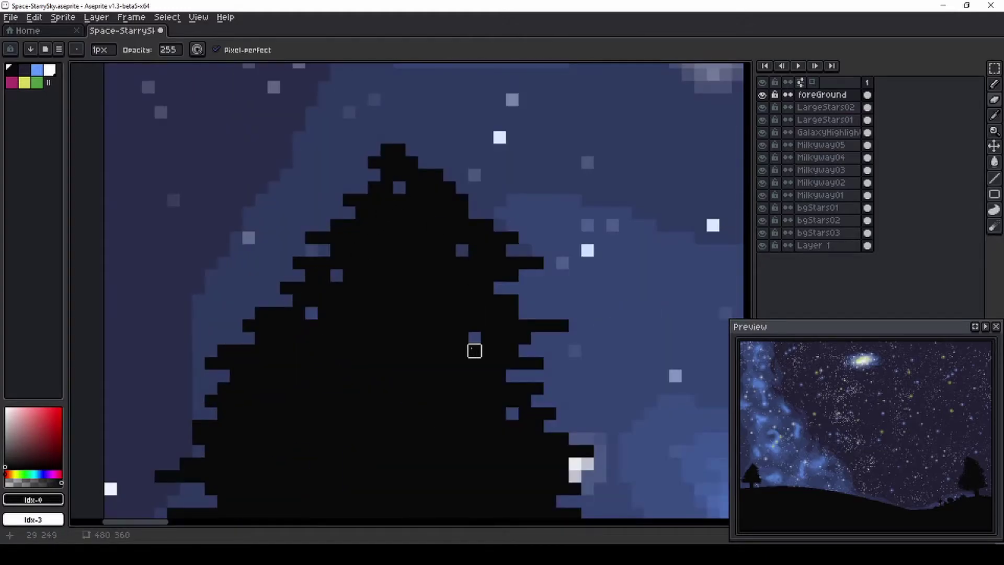
scroll(285, 213, "up", 1)
scroll(285, 213, "down", 6)
scroll(192, 380, "up", 6)
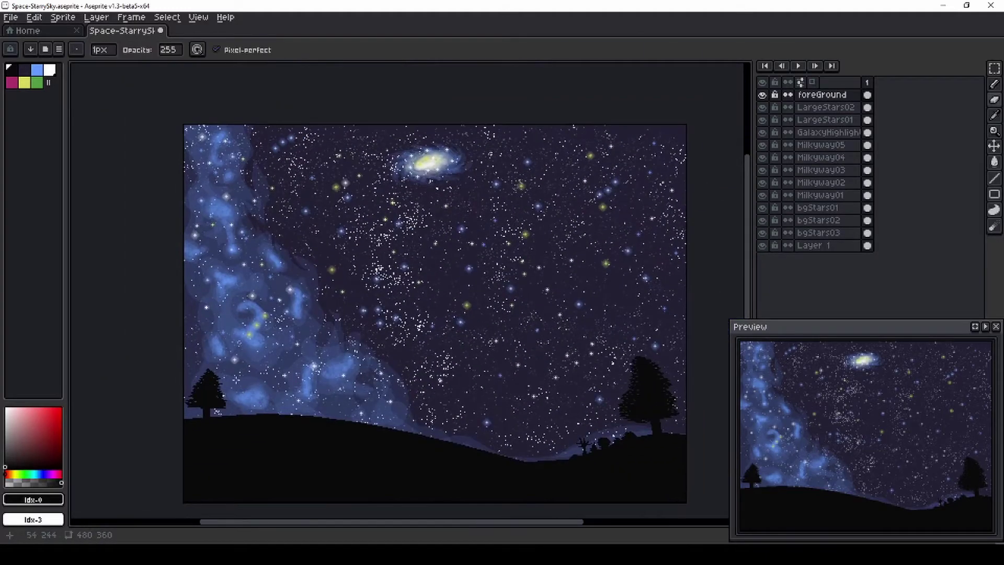
scroll(240, 380, "up", 2)
scroll(542, 354, "up", 1)
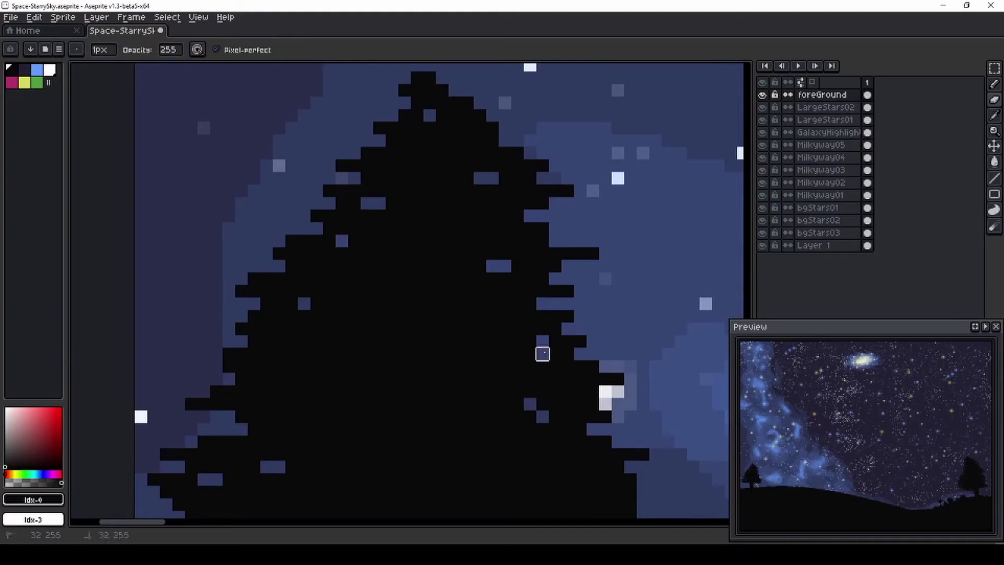
scroll(303, 316, "down", 8)
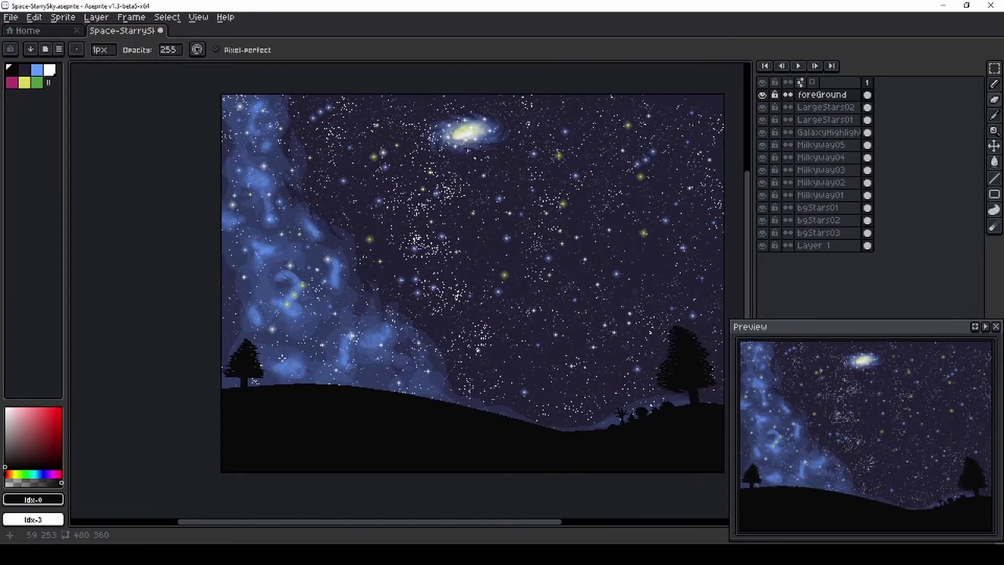
Step: Draw a small filled black pine on the hill beside the large left pine and notch its edges with the eraser
scroll(325, 355, "up", 3)
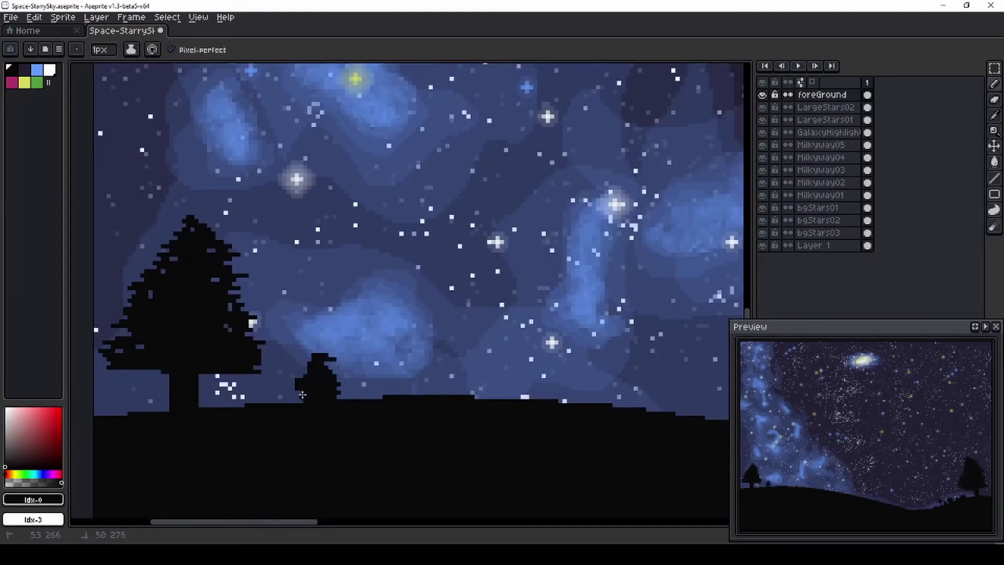
scroll(320, 366, "up", 1)
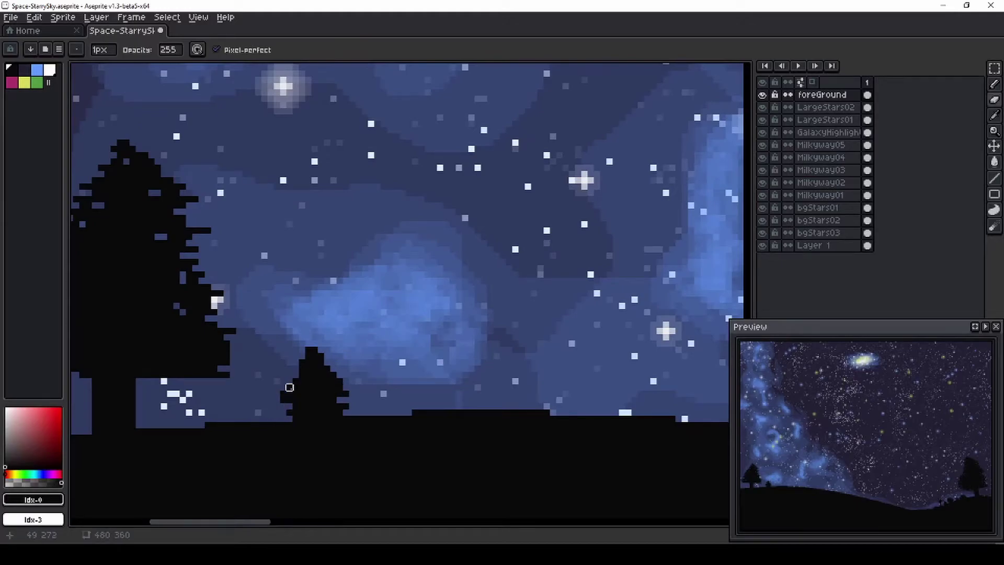
scroll(314, 380, "down", 1)
scroll(350, 406, "up", 1)
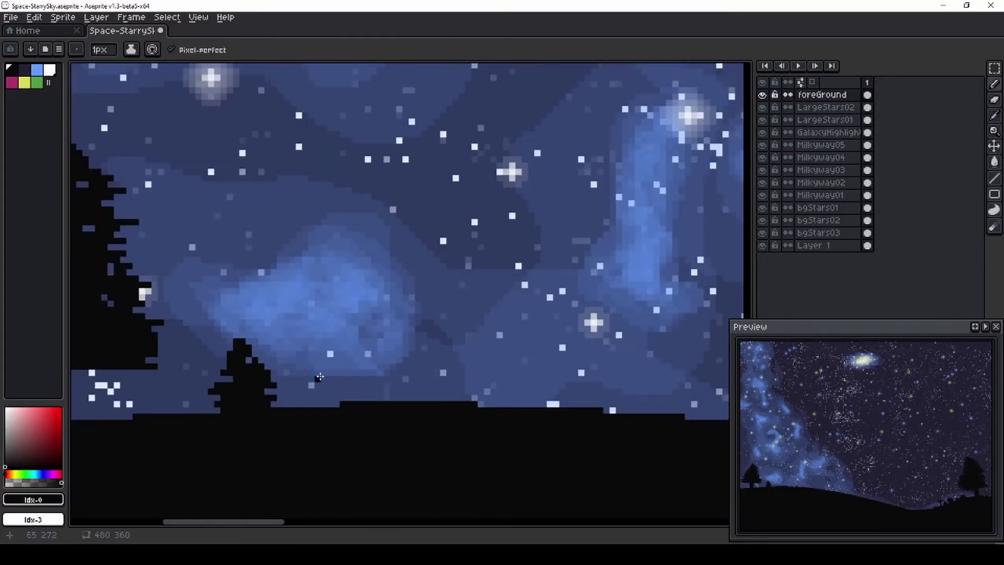
Step: Draw low black bushes and a taller, narrow pine farther along the left hilltop
left_click_drag(319, 377, 304, 396)
mouse_move(394, 398)
left_mouse_down()
mouse_move(426, 384)
mouse_move(405, 351)
left_mouse_up()
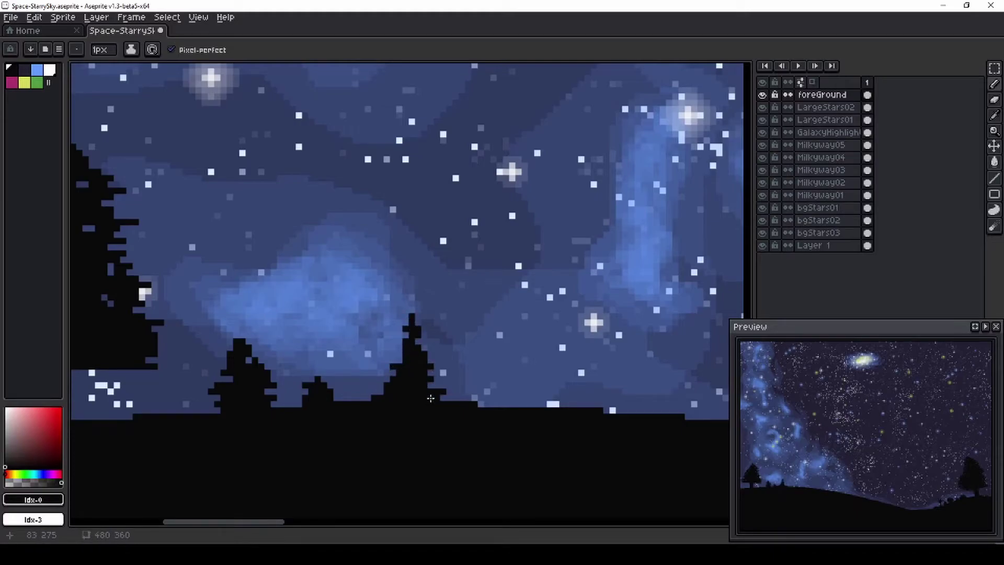
scroll(387, 407, "down", 2)
Step: Draw a low filled black bush between the large left pine's trunk and the first small pine
scroll(361, 342, "up", 3)
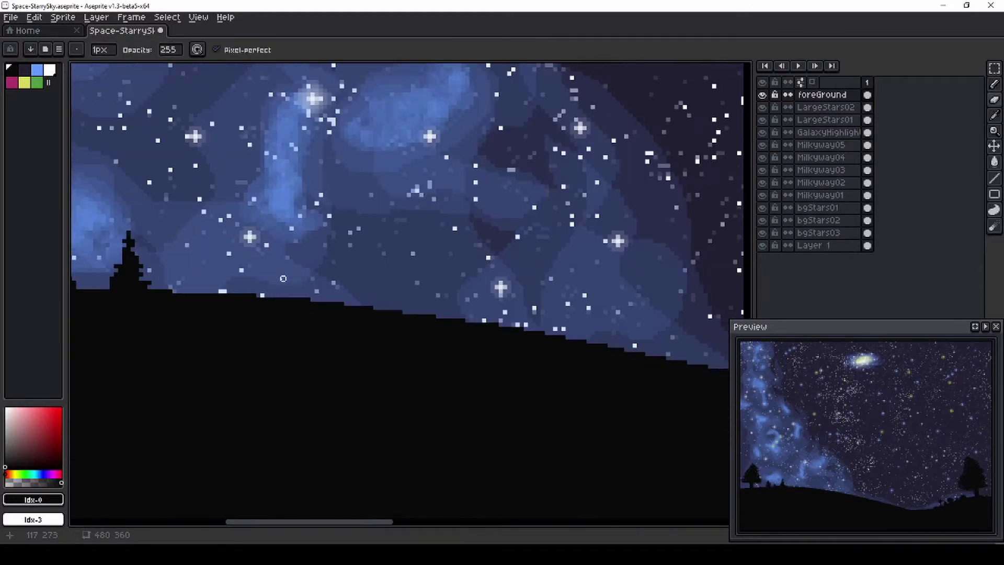
scroll(345, 345, "up", 1)
scroll(356, 350, "up", 1)
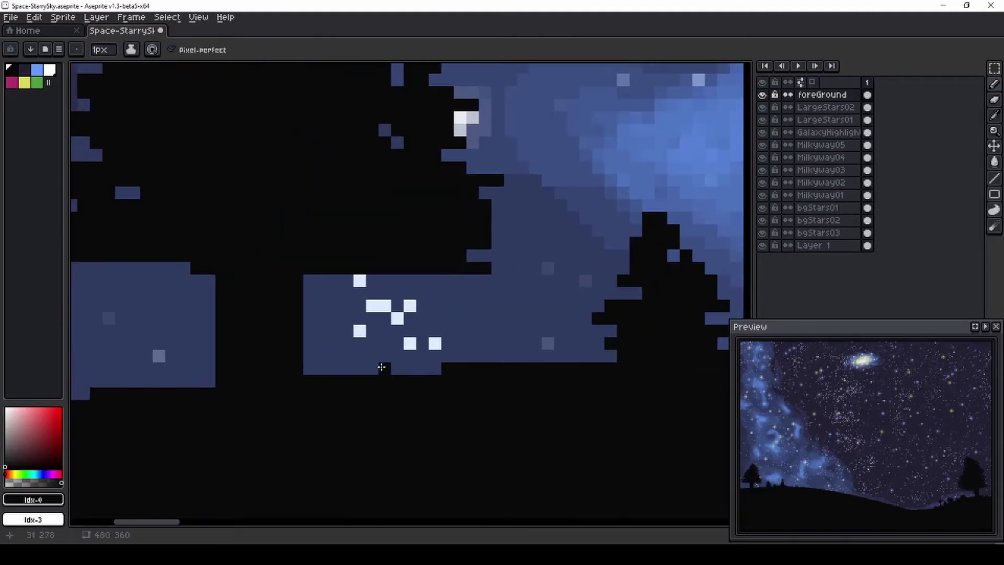
mouse_move(393, 359)
left_mouse_down()
mouse_move(513, 335)
mouse_move(395, 336)
mouse_move(416, 343)
mouse_move(397, 369)
left_mouse_up()
key("space")
scroll(381, 381, "down", 3)
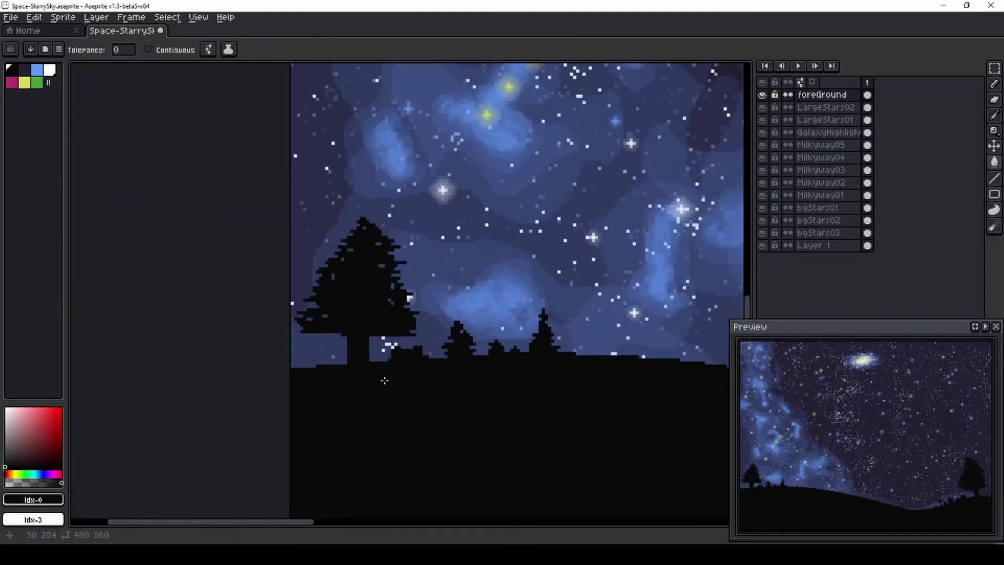
Step: Draw stepped 1 px ledges above the left hill's downward slope and fill the gaps beneath them black
scroll(336, 384, "up", 2)
scroll(336, 384, "up", 3)
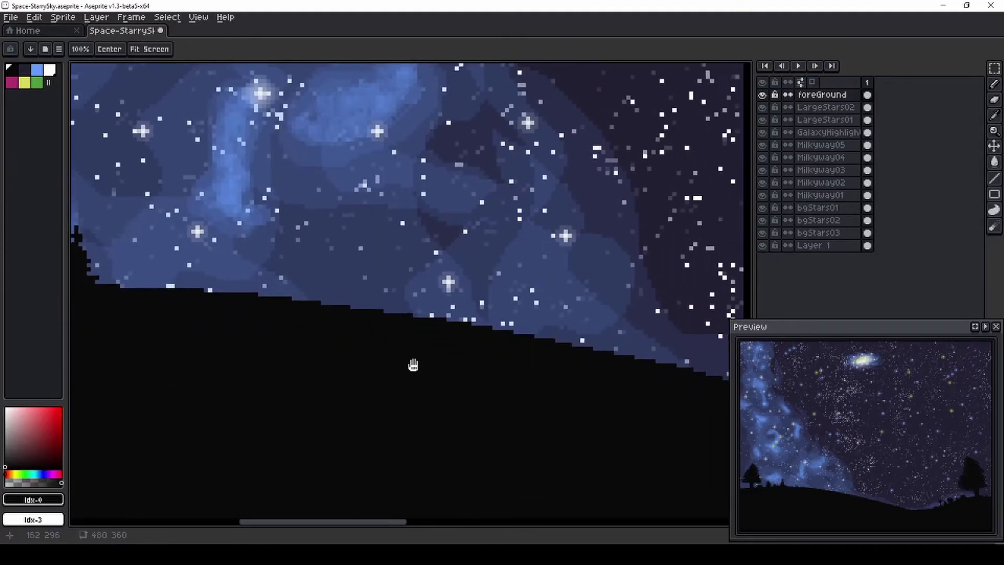
scroll(412, 363, "up", 1)
left_click_drag(354, 302, 445, 314)
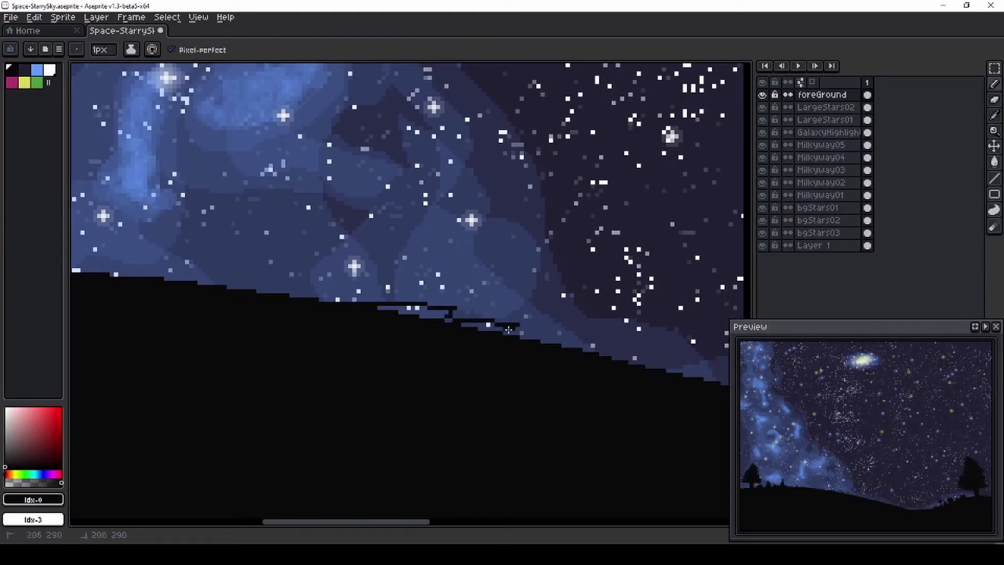
key("g")
left_click(508, 333)
left_click(462, 324)
scroll(422, 343, "down", 3)
scroll(398, 326, "up", 3)
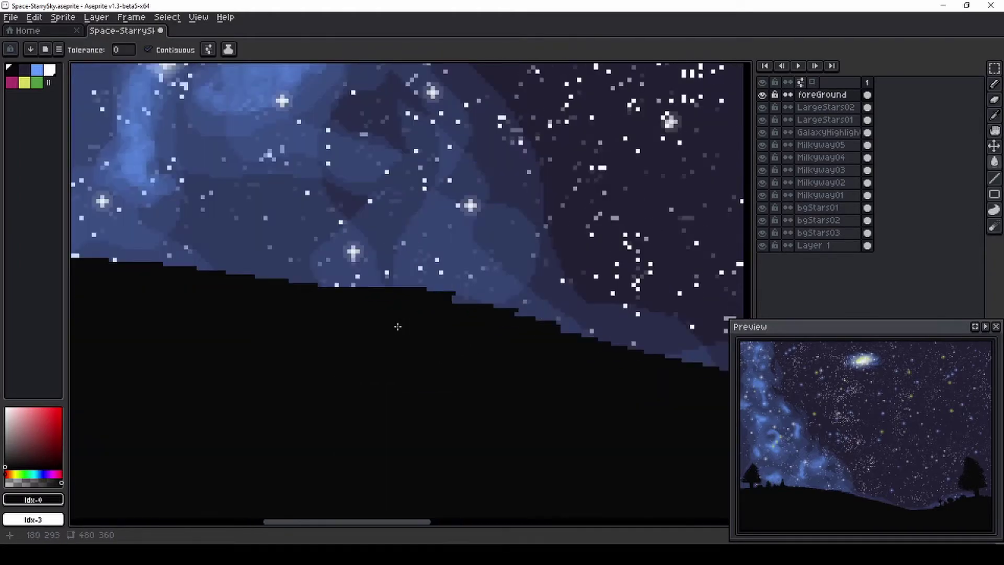
Step: Draw a bent black tree trunk on the left hill's slope, fill it, and add thin branches on both sides
scroll(345, 356, "down", 2)
scroll(361, 388, "up", 3)
key("b")
mouse_move(373, 362)
left_mouse_down()
mouse_move(348, 341)
mouse_move(406, 308)
left_mouse_up()
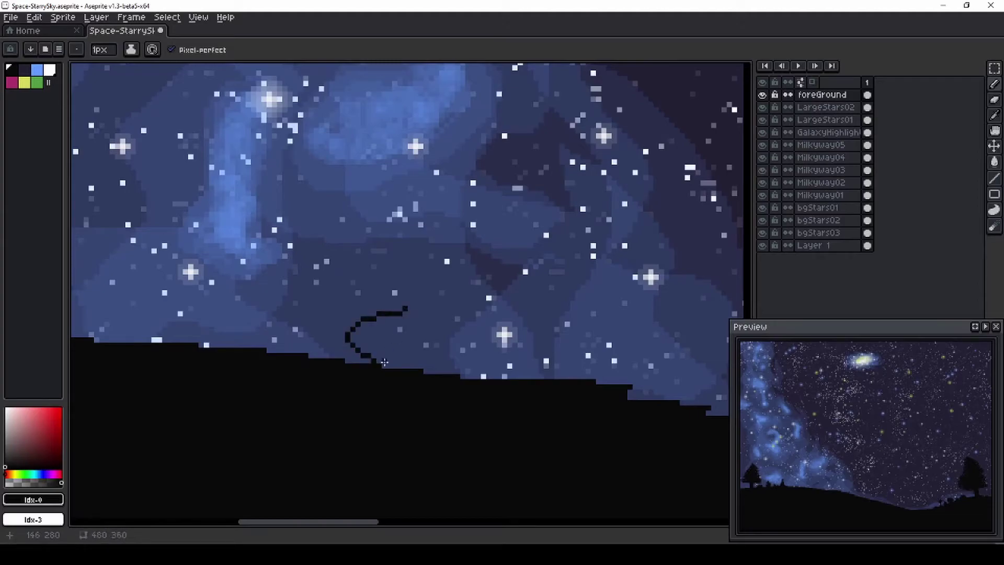
key("g")
left_click(366, 340)
key("b")
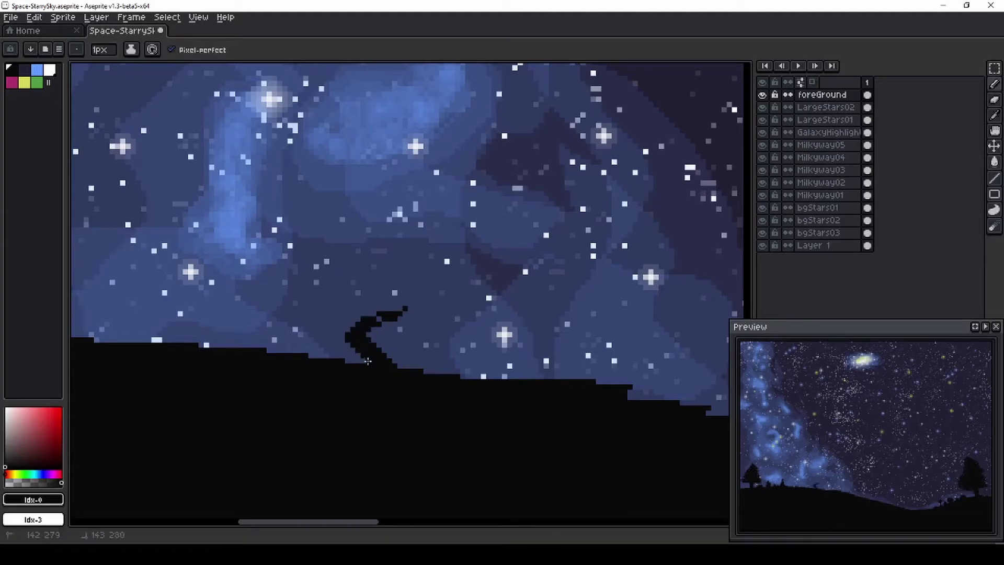
mouse_move(359, 319)
left_mouse_down()
mouse_move(336, 303)
mouse_move(356, 322)
mouse_move(416, 338)
left_mouse_up()
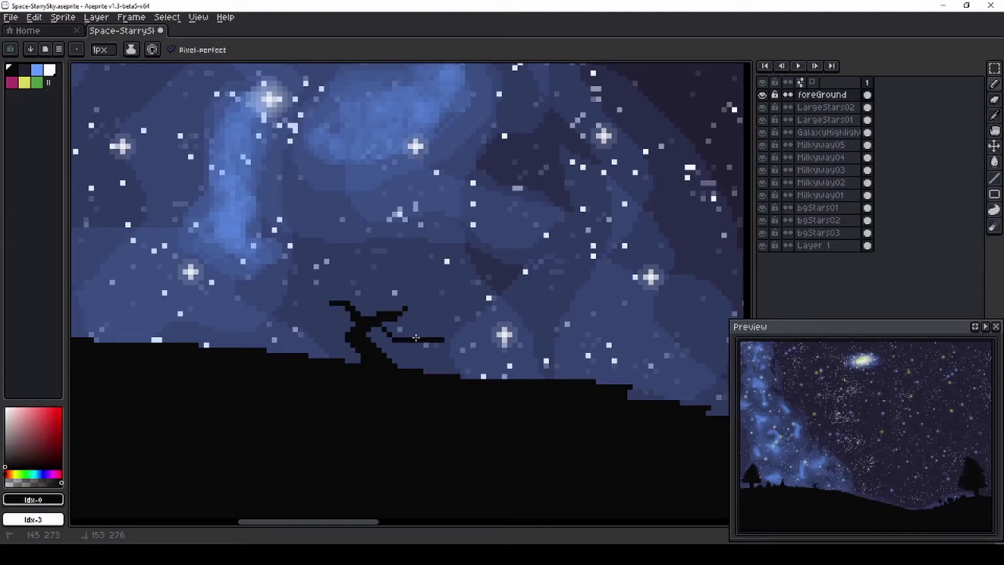
Step: Extend the bent tree's branches and paint clumps of black foliage on them with a 4 px brush
scroll(407, 359, "down", 3)
scroll(349, 380, "up", 3)
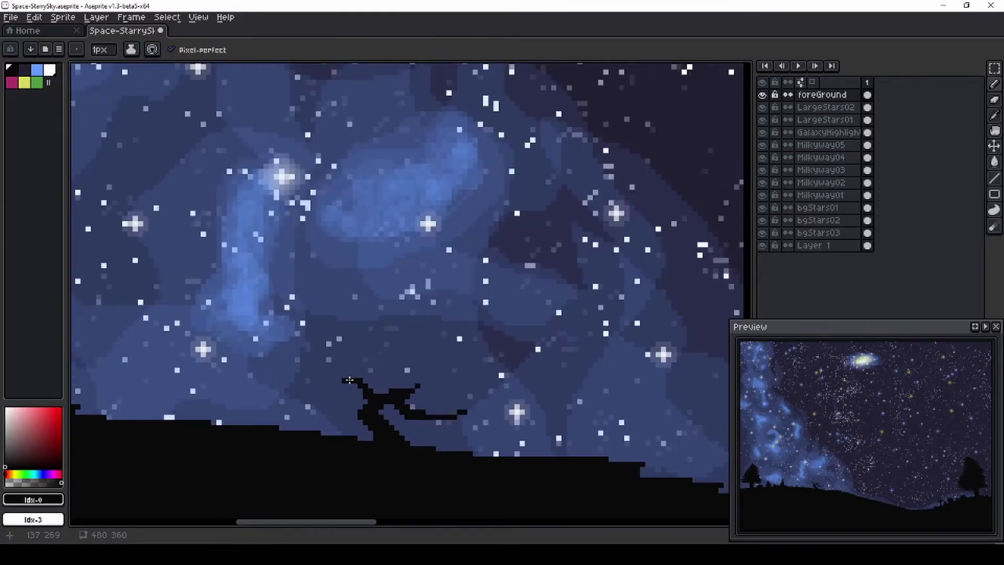
mouse_move(340, 374)
left_mouse_down()
mouse_move(361, 358)
mouse_move(351, 386)
mouse_move(417, 366)
mouse_move(441, 373)
mouse_move(415, 392)
mouse_move(463, 403)
mouse_move(487, 413)
left_mouse_up()
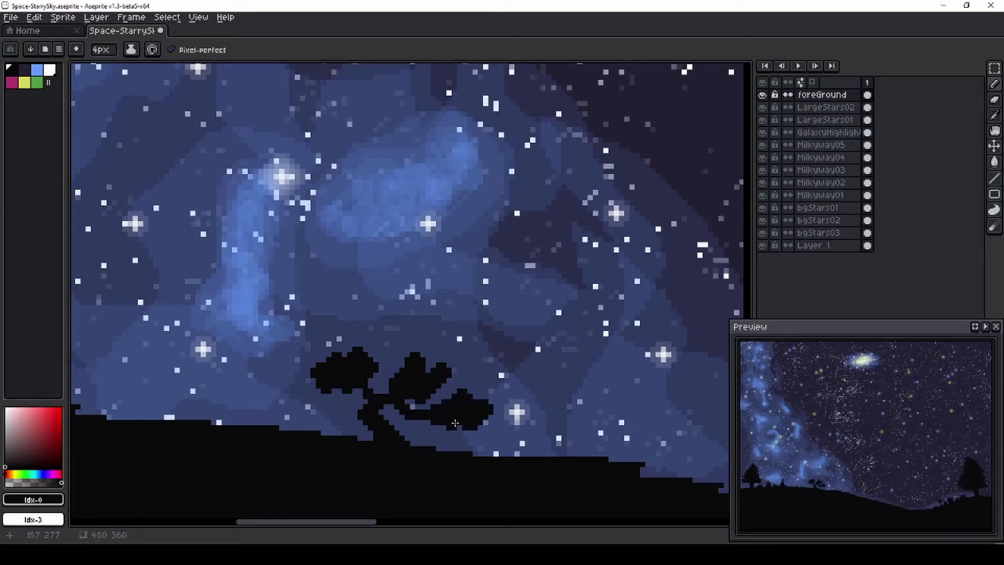
scroll(316, 423, "down", 6)
scroll(316, 423, "up", 4)
scroll(314, 418, "down", 3)
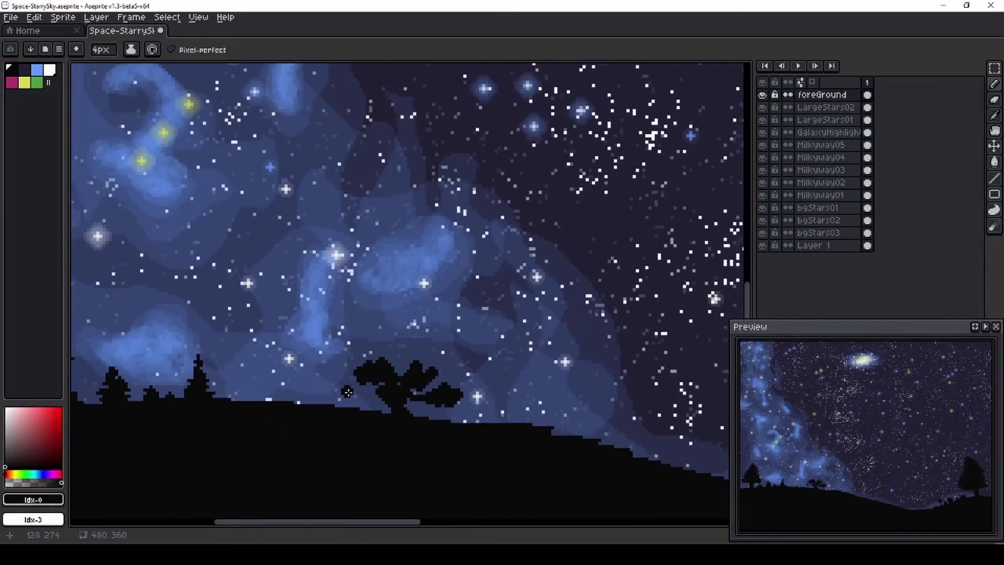
Step: Add a taller upper branch with foliage to the bent tree and refine its shape with a 1 px brush
scroll(309, 411, "up", 6)
mouse_move(296, 335)
left_mouse_down()
mouse_move(310, 286)
mouse_move(283, 334)
mouse_move(311, 356)
mouse_move(301, 351)
mouse_move(291, 376)
mouse_move(312, 344)
mouse_move(306, 386)
left_mouse_up()
scroll(280, 331, "up", 1)
key("minus")
key("minus")
key("minus")
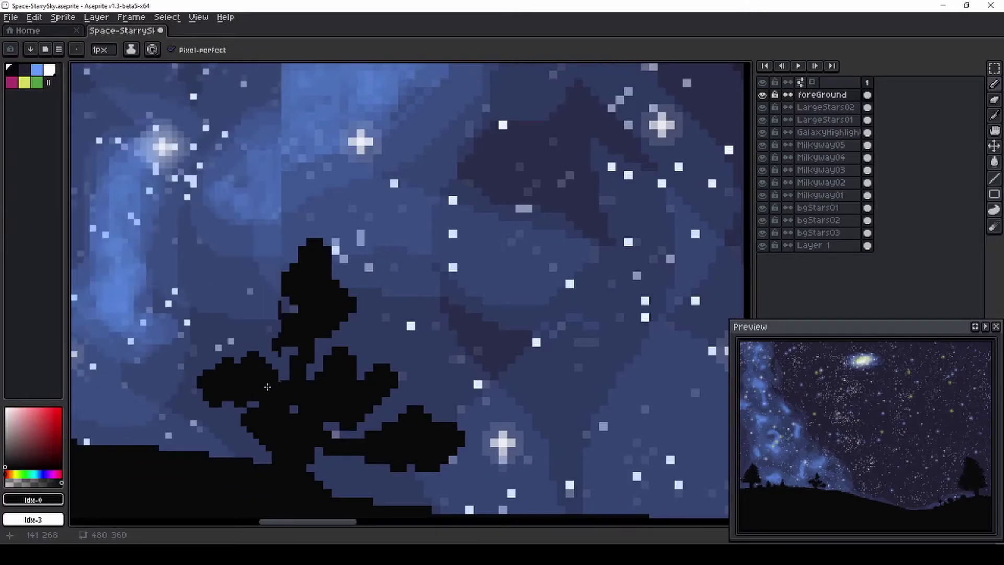
scroll(324, 379, "down", 7)
scroll(326, 379, "up", 1)
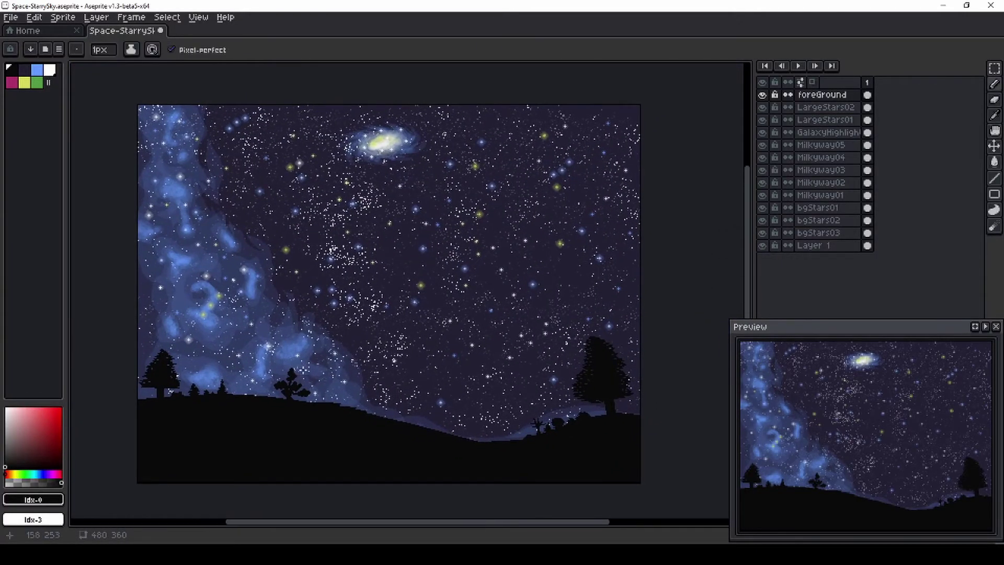
Step: Paint black bushes of varying height along the slope and valley between the two hills with a 4 px brush
scroll(370, 426, "up", 4)
key("plus")
key("plus")
key("plus")
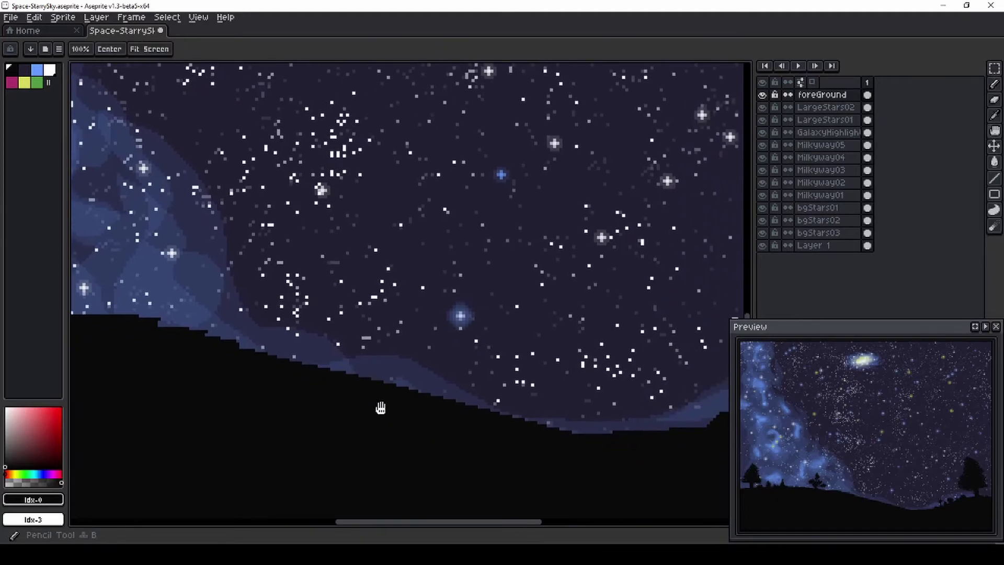
scroll(380, 379, "up", 1)
mouse_move(478, 402)
left_mouse_down()
mouse_move(591, 430)
mouse_move(427, 422)
left_mouse_up()
left_click_drag(502, 418, 520, 386)
left_click_drag(595, 415, 501, 431)
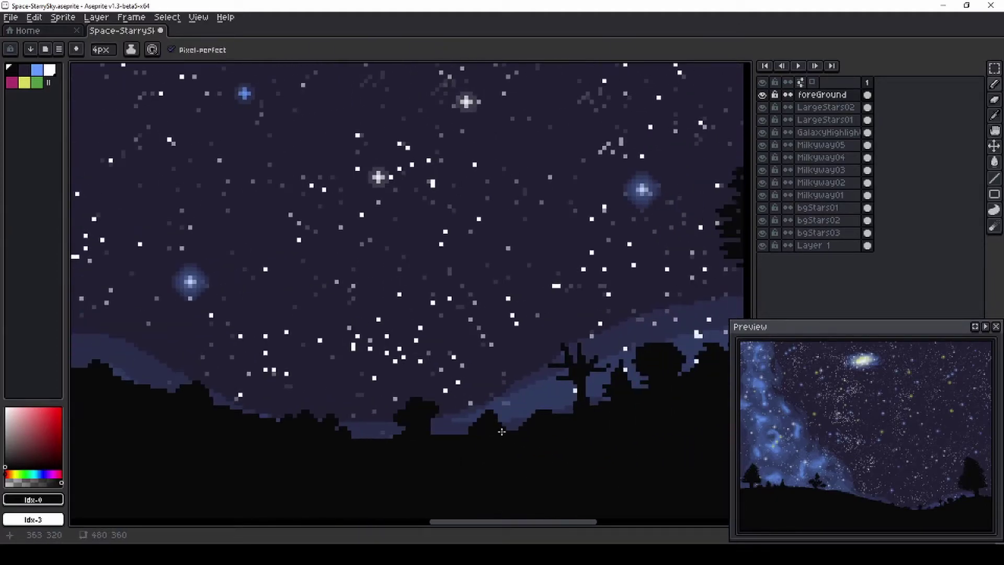
key("space")
left_click_drag(262, 444, 209, 439)
scroll(281, 417, "down", 3)
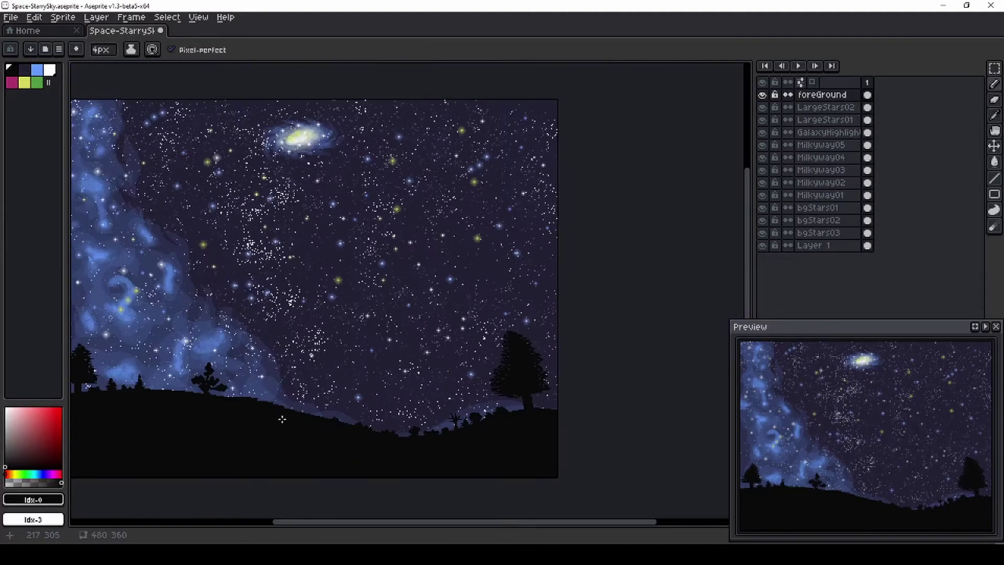
Step: On a new layer RedNebula1 below the foreground, outline and fill a magenta cloud in the sky's upper-right corner at opacity 30
left_click_drag(280, 416, 378, 445)
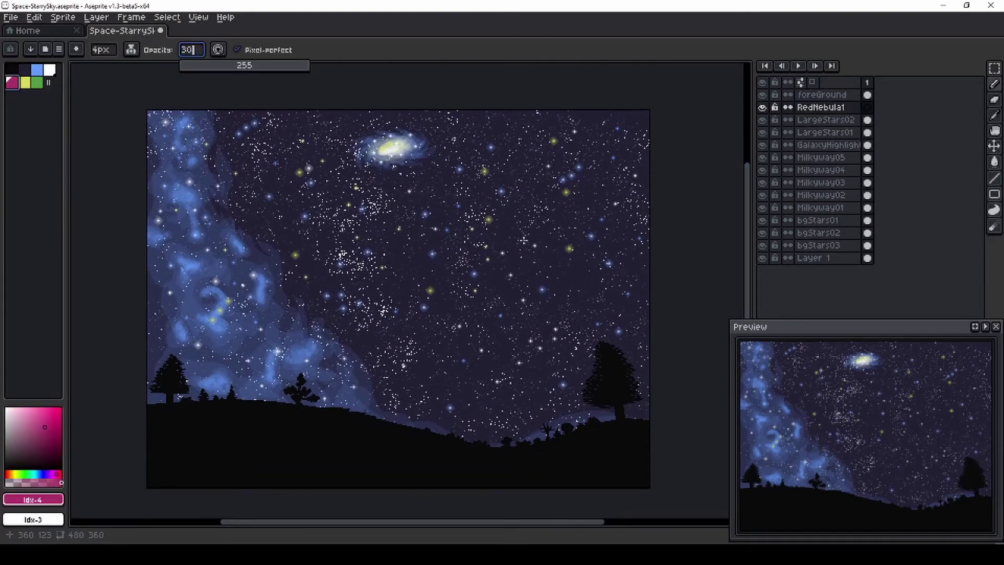
key("Return")
scroll(457, 280, "up", 2)
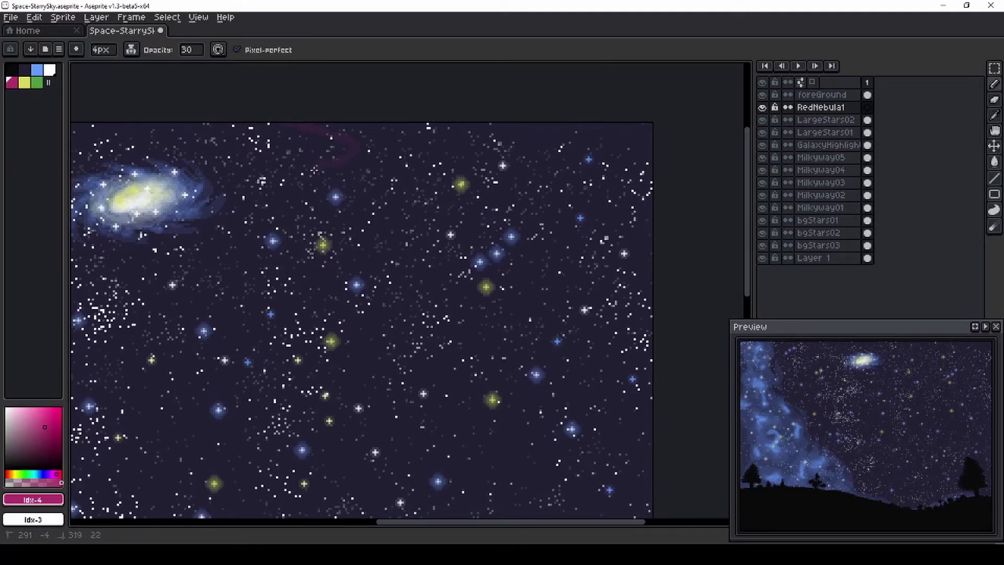
key("g")
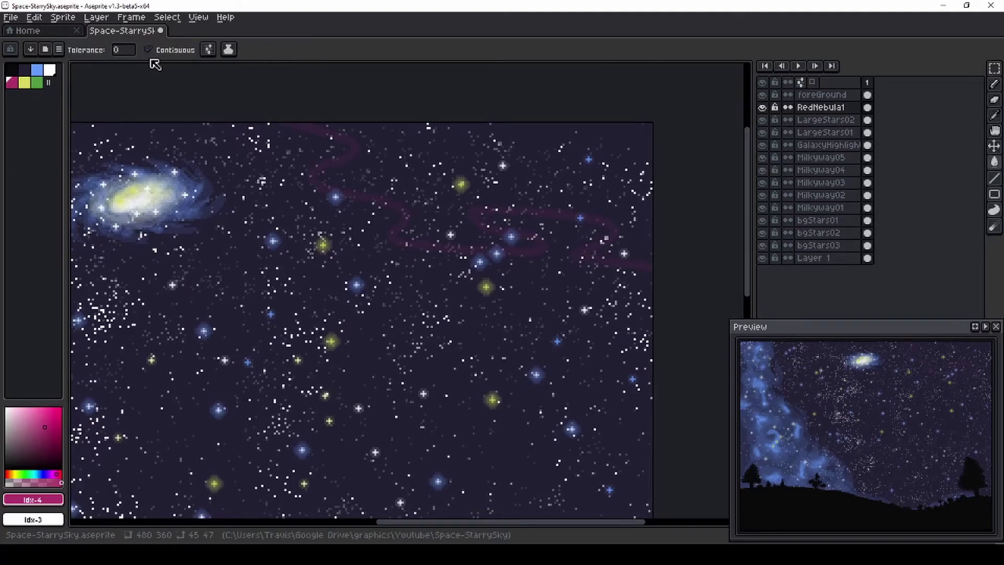
left_click(403, 168)
Step: Add layers RedNebula2 and RedNebula3, each with a translucent magenta cloud filled over the previous nebula shape
key("shift+n")
key("b")
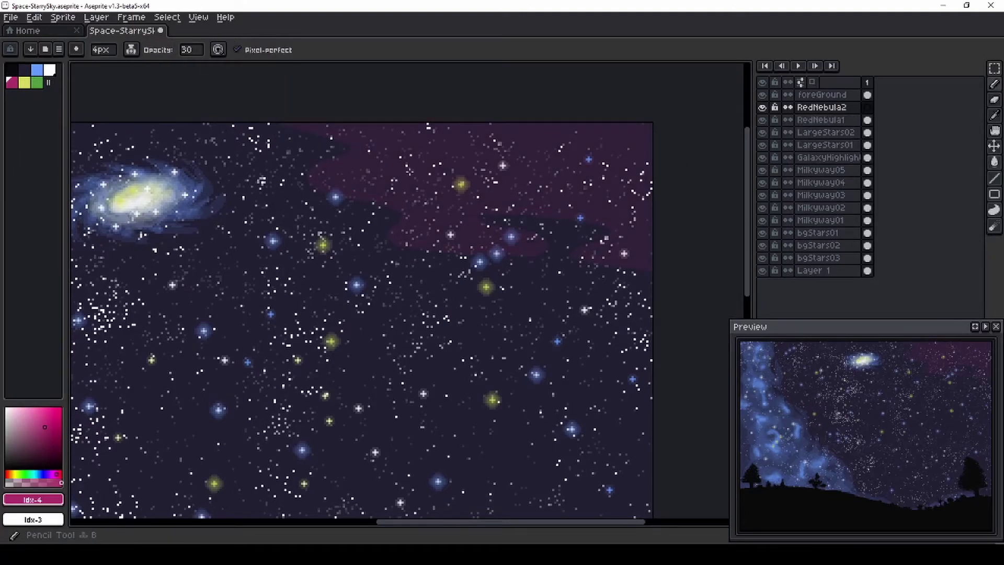
scroll(535, 140, "up", 1)
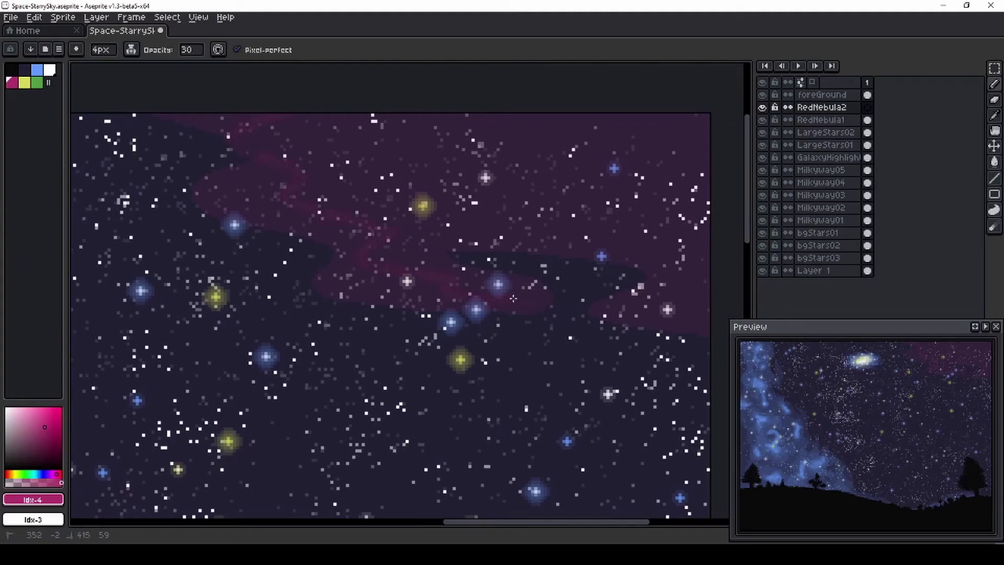
key("shift+n")
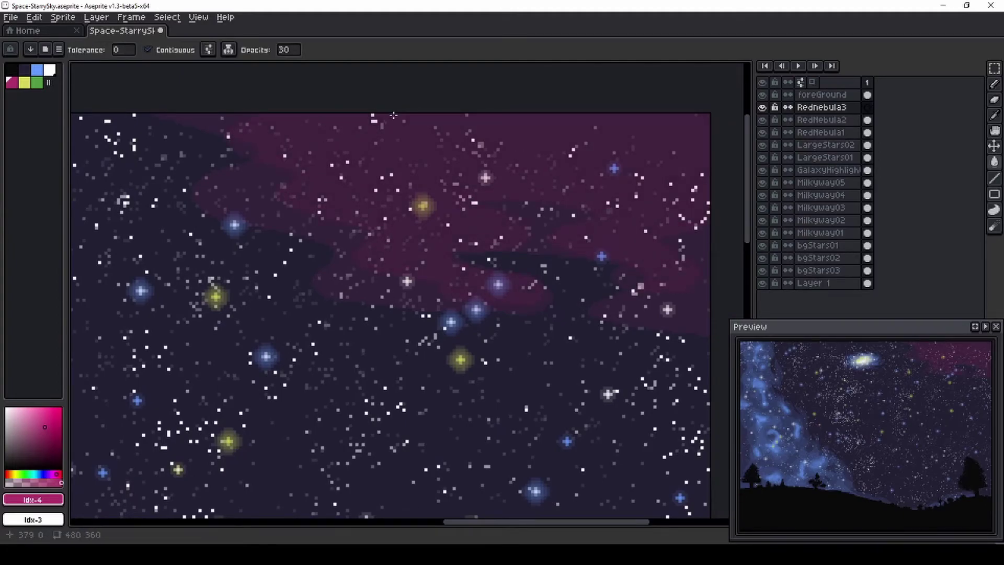
key("g")
Step: On a new layer RedNebula4, paint several brighter magenta cloud patches inside the nebula with a 4 px brush at opacity 30
key("shift+n")
key("b")
scroll(378, 109, "up", 1)
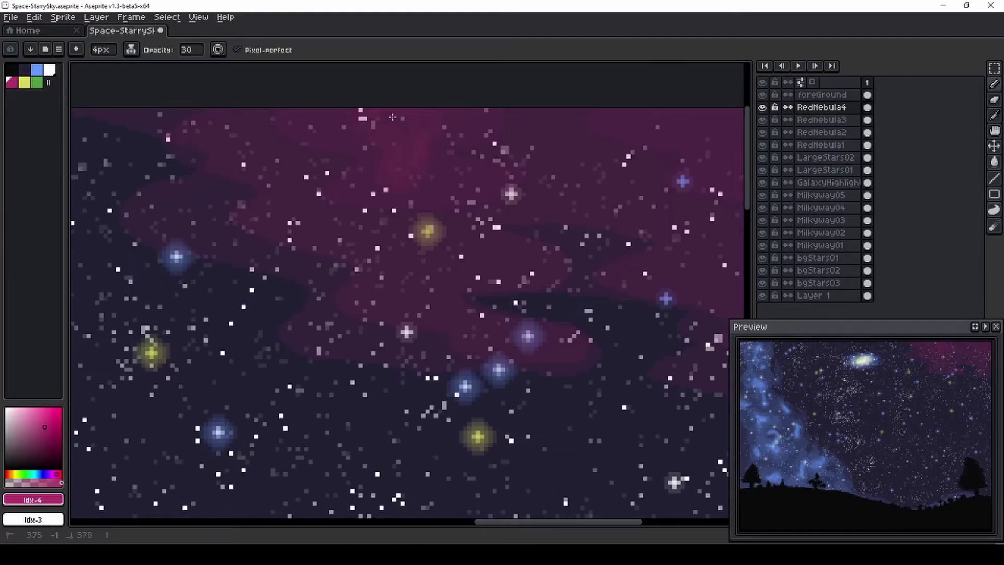
scroll(350, 241, "right", 3)
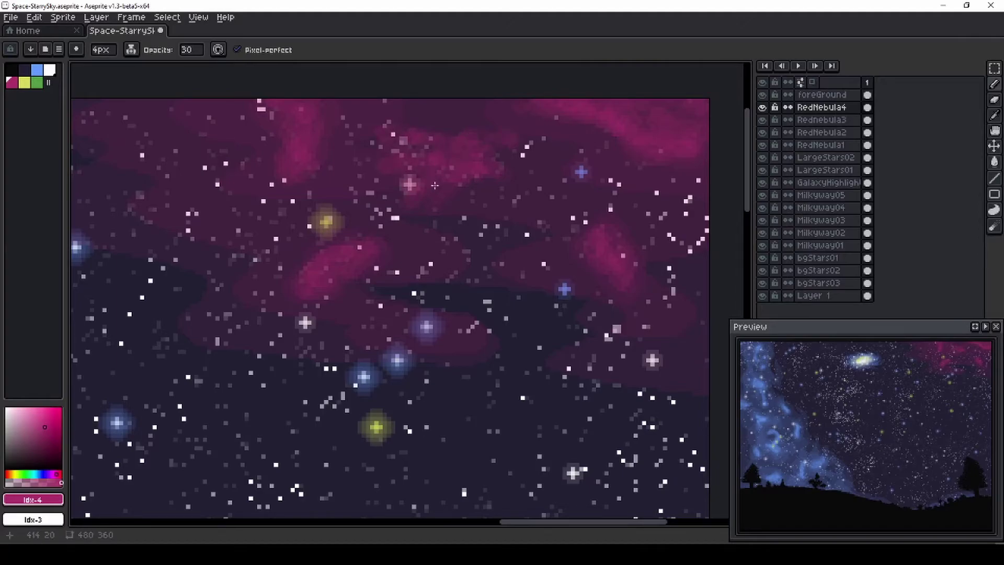
scroll(609, 144, "down", 3)
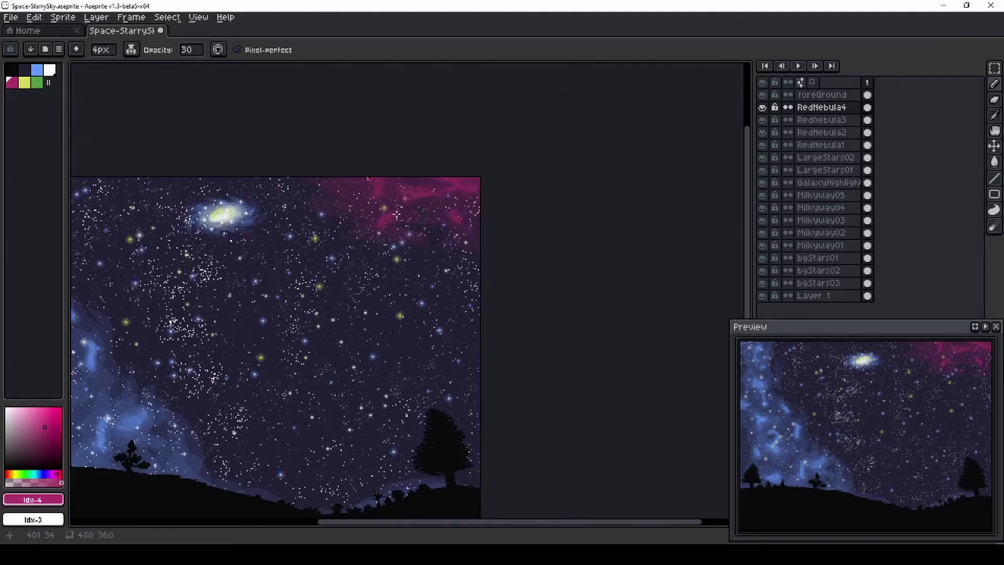
scroll(465, 152, "up", 4)
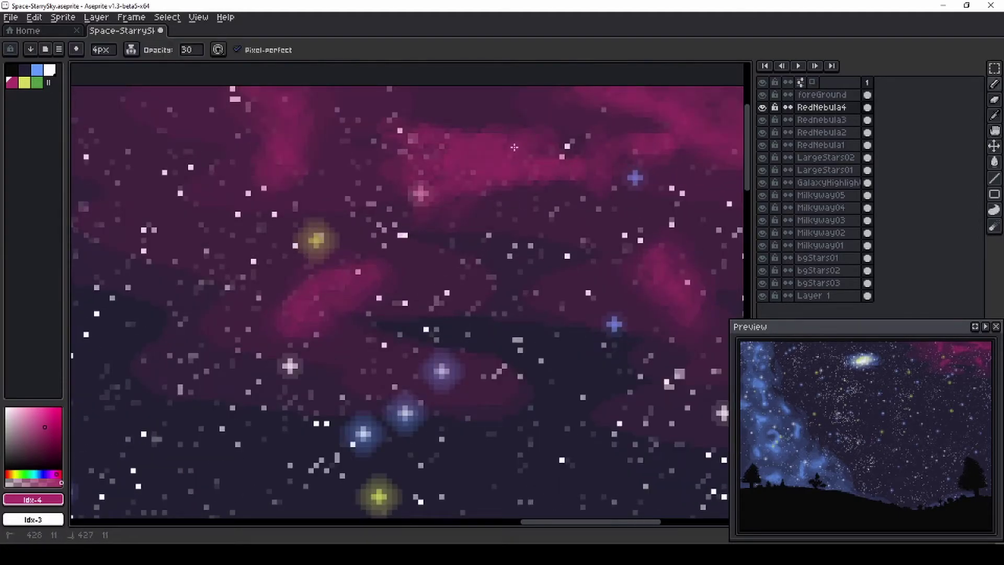
scroll(336, 193, "down", 3)
scroll(366, 188, "up", 2)
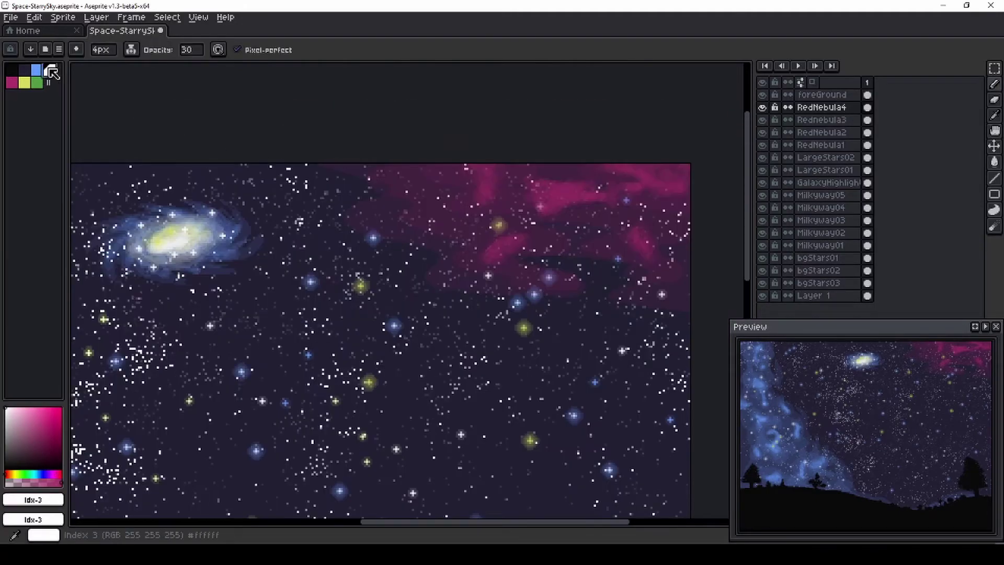
Step: Roughen the left and lower edges of the RedNebula1 cloud with a 1 px eraser at opacity 255
scroll(494, 184, "down", 2)
scroll(487, 252, "up", 4)
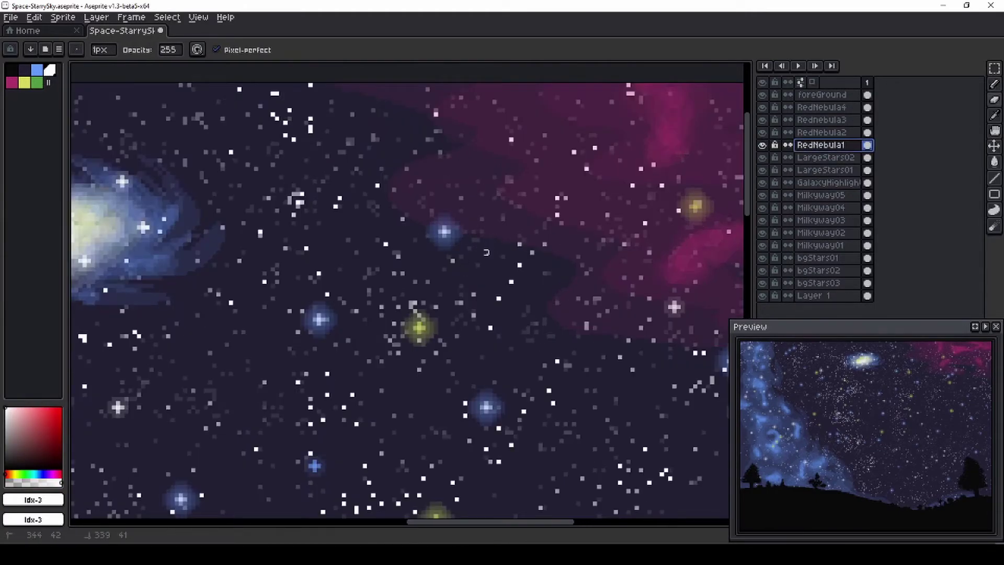
key("q")
left_click_drag(407, 194, 405, 204)
key("ctrl+d")
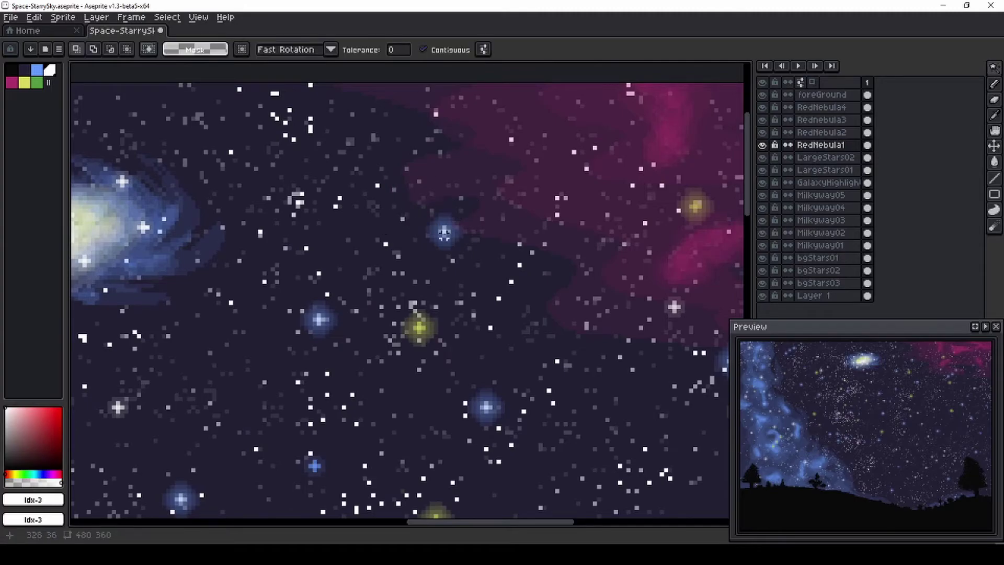
key("e")
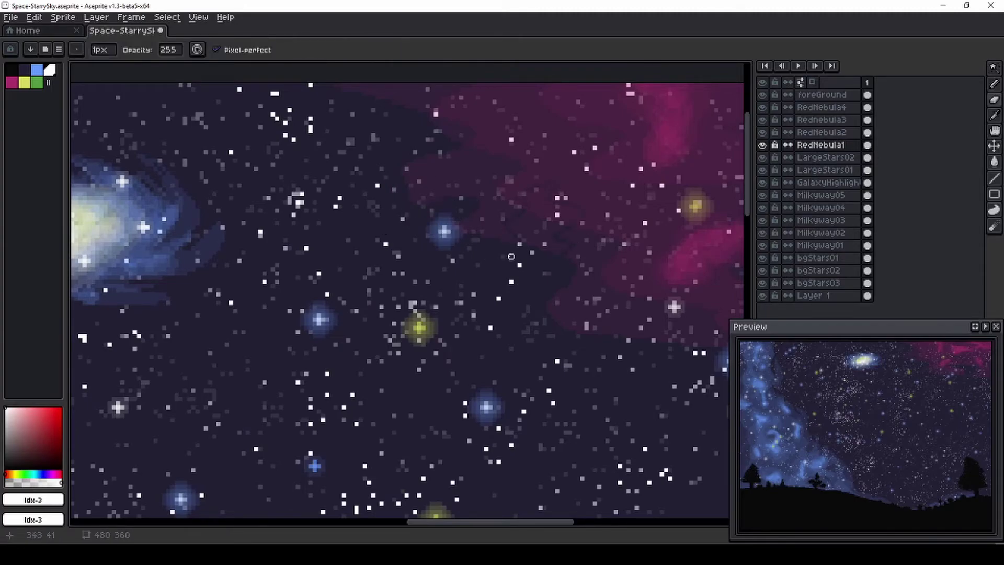
left_click_drag(594, 306, 325, 251)
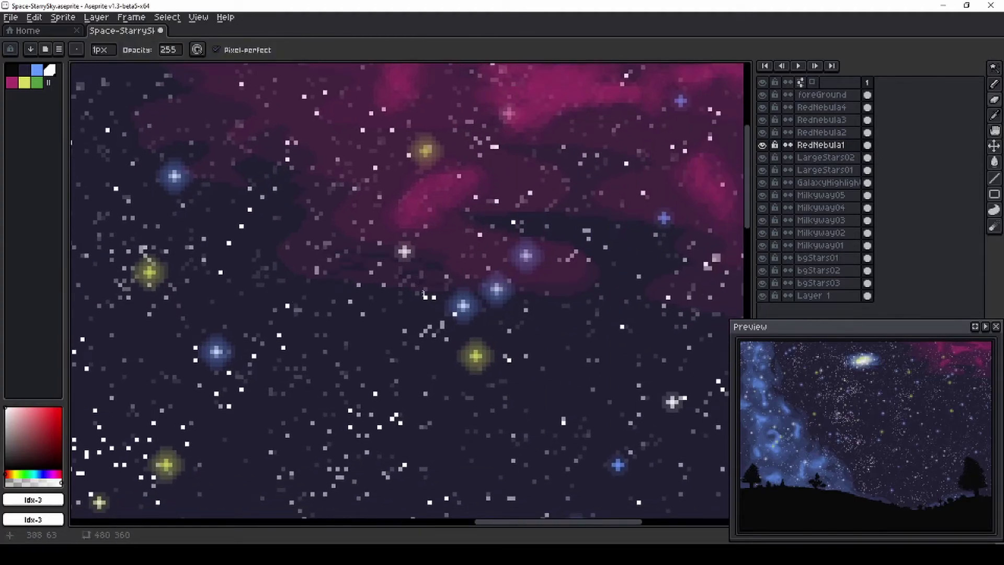
key("h")
scroll(403, 291, "down", 5)
left_click_drag(246, 362, 442, 274)
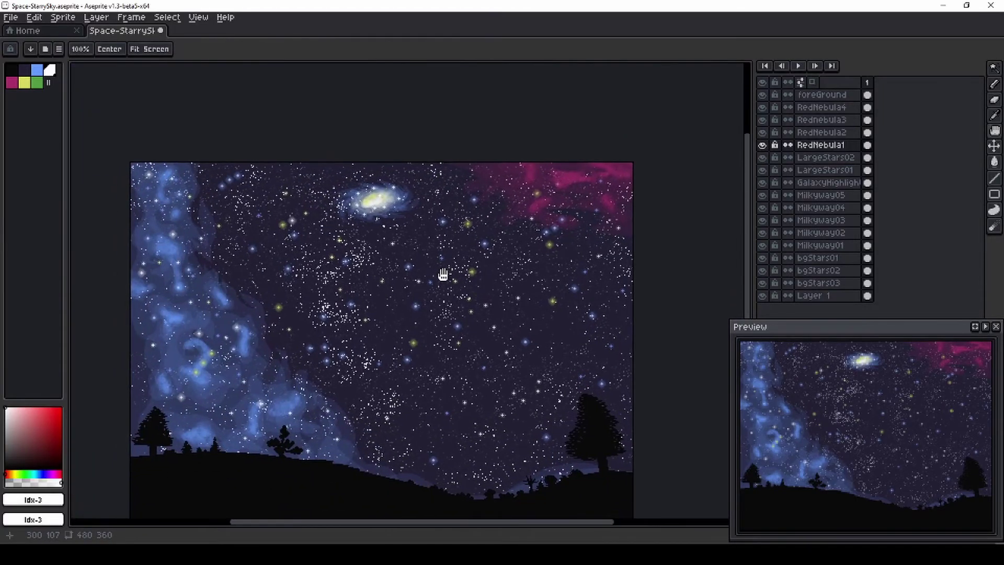
Step: Add a new layer above RedNebula4 and name it Planet01
key("b")
left_click(830, 107)
key("shift+n")
double_click(830, 106)
type("Planet01")
key("Return")
Step: Paint a moon below the red nebula with a faint translucent halo and a solid white disc made with a 20 px brush
scroll(473, 264, "up", 2)
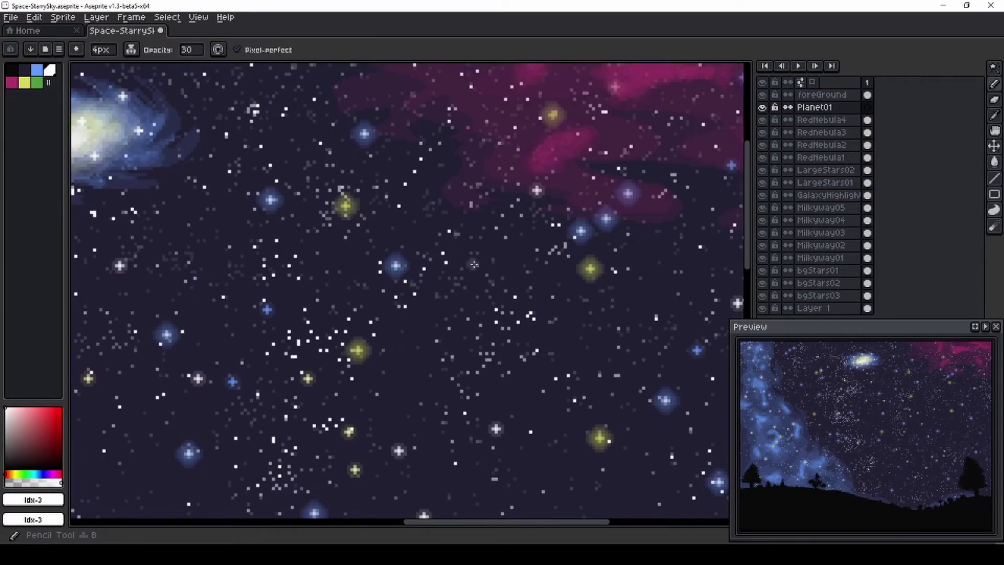
scroll(474, 264, "up", 20)
left_click(479, 303)
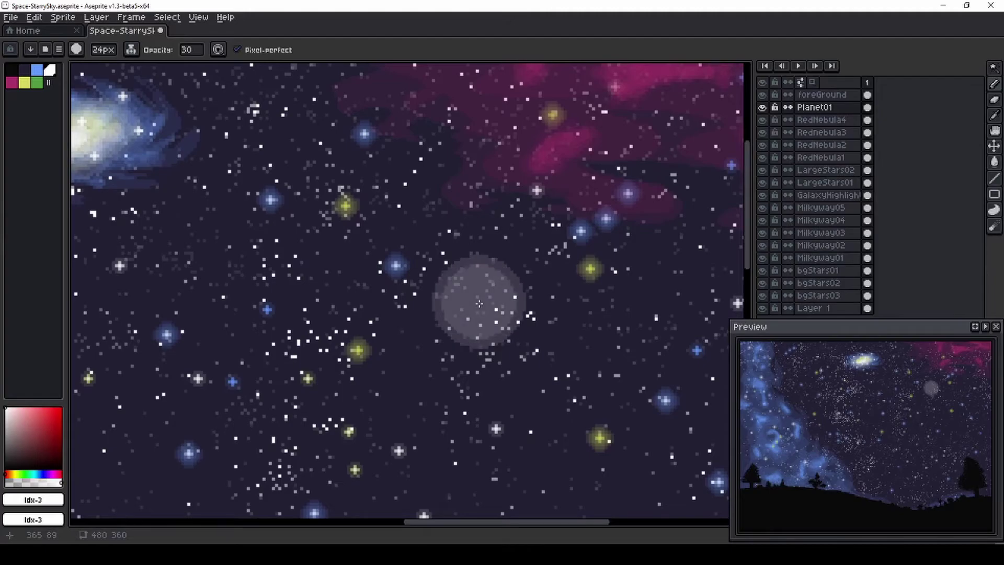
scroll(479, 303, "down", 4)
left_click(479, 303)
left_click(479, 304)
left_click(478, 304)
left_click(479, 303)
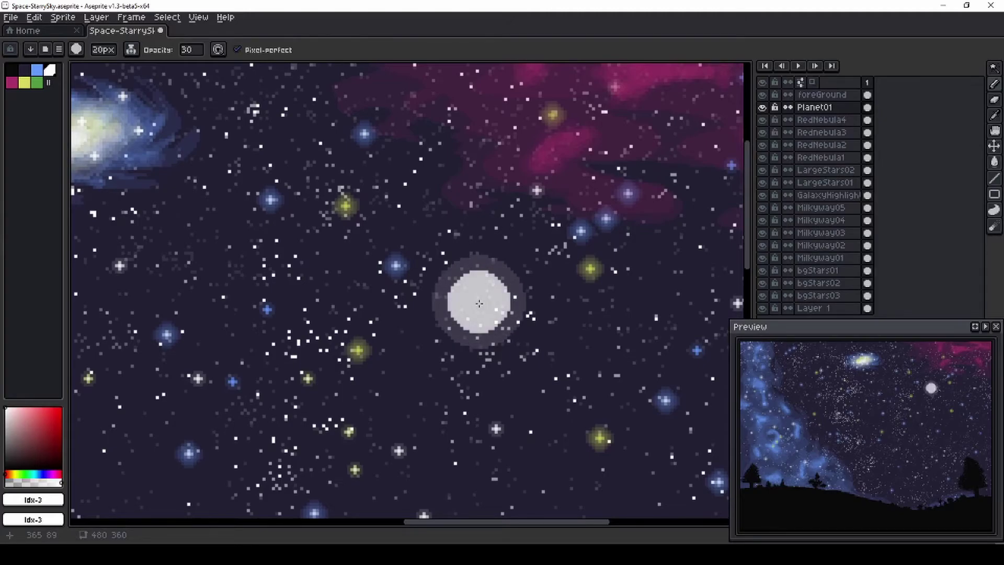
left_click(478, 304)
left_click(480, 302)
Step: Shade the moon's surface with grey crater-like texture using the dark navy colour and a 1 px brush at opacity 30
left_click(265, 191, "alt")
scroll(440, 284, "up", 1)
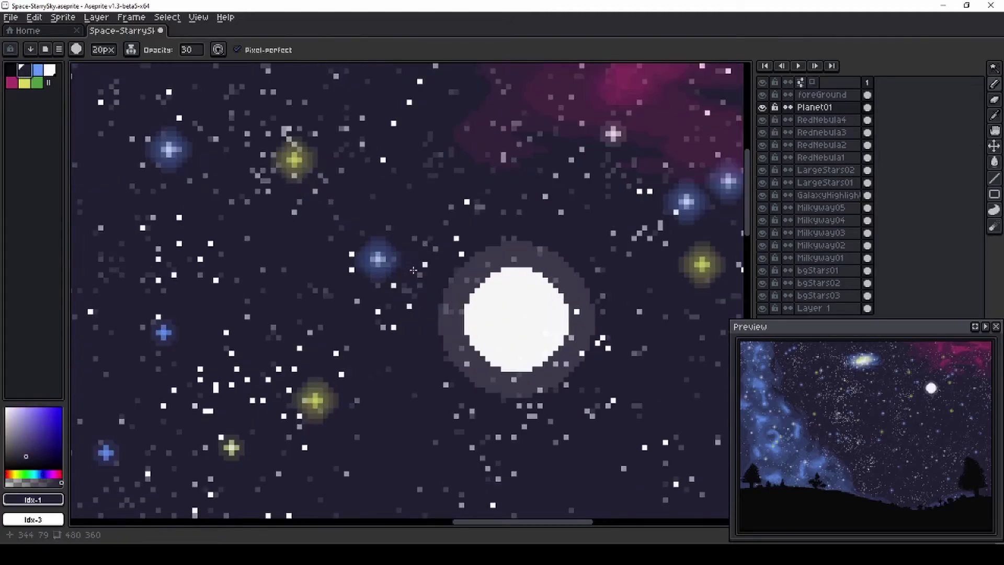
scroll(501, 314, "down", 19, "ctrl")
mouse_move(495, 280)
left_mouse_down()
mouse_move(463, 317)
mouse_move(488, 371)
mouse_move(499, 371)
mouse_move(468, 335)
mouse_move(529, 364)
mouse_move(529, 306)
mouse_move(539, 327)
mouse_move(543, 276)
mouse_move(505, 267)
mouse_move(516, 356)
mouse_move(566, 348)
mouse_move(564, 310)
mouse_move(483, 304)
mouse_move(510, 360)
mouse_move(481, 305)
mouse_move(469, 335)
mouse_move(477, 318)
mouse_move(488, 353)
mouse_move(482, 293)
mouse_move(474, 328)
mouse_move(507, 360)
mouse_move(536, 333)
mouse_move(527, 340)
mouse_move(518, 302)
mouse_move(526, 280)
mouse_move(516, 315)
mouse_move(557, 356)
mouse_move(512, 290)
mouse_move(479, 282)
left_mouse_up()
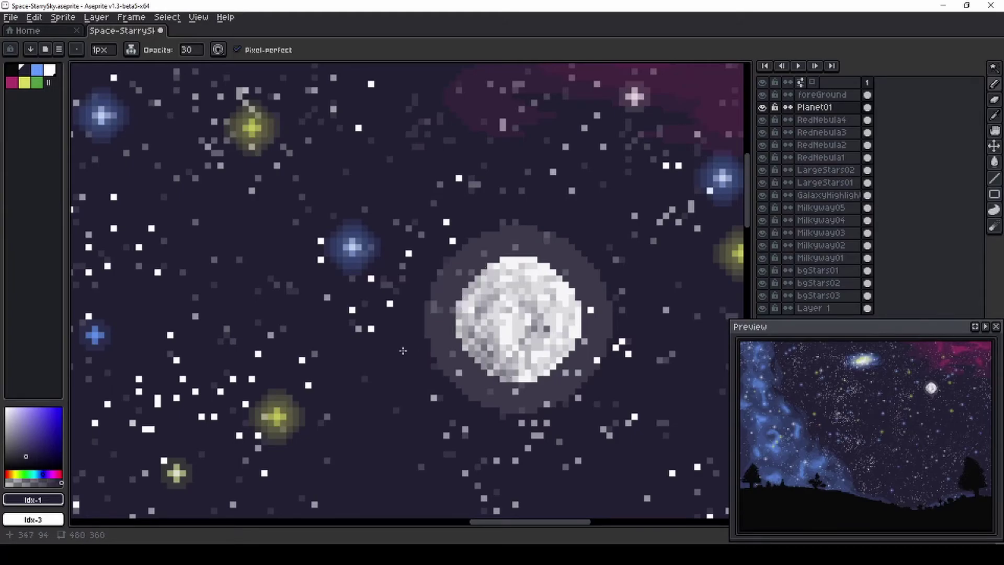
scroll(402, 350, "down", 3)
scroll(442, 375, "up", 2)
Step: Brighten the shaded moon with translucent white, using a brush enlarged to 22 px
left_click(442, 374, "alt")
key("plus")
key("plus")
key("plus")
key("plus")
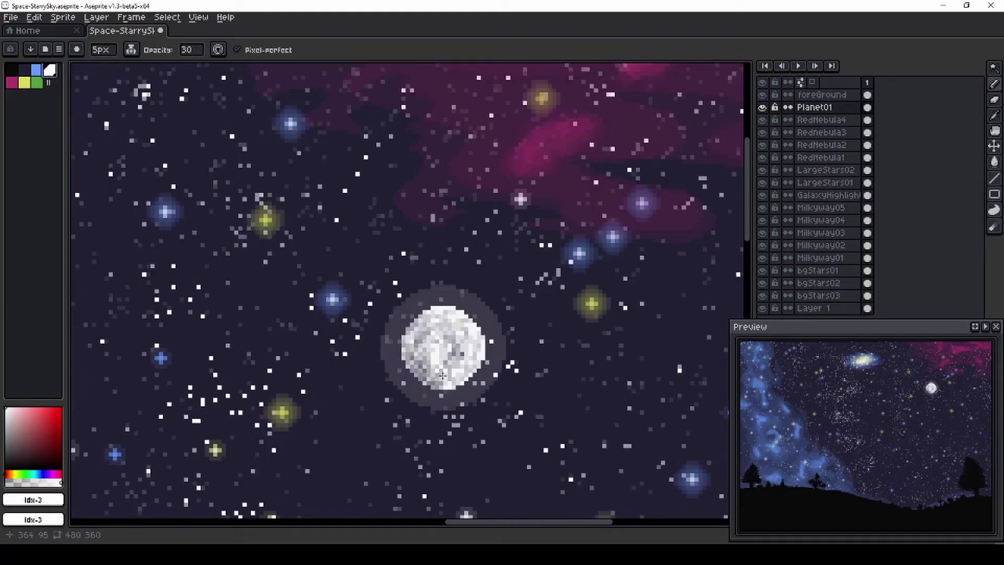
key("plus")
key("plus")
key("plus")
key("plus")
key("plus")
key("plus")
key("plus")
key("plus")
key("plus")
key("plus")
key("plus")
key("plus")
key("plus")
key("plus")
key("plus")
key("plus")
key("plus")
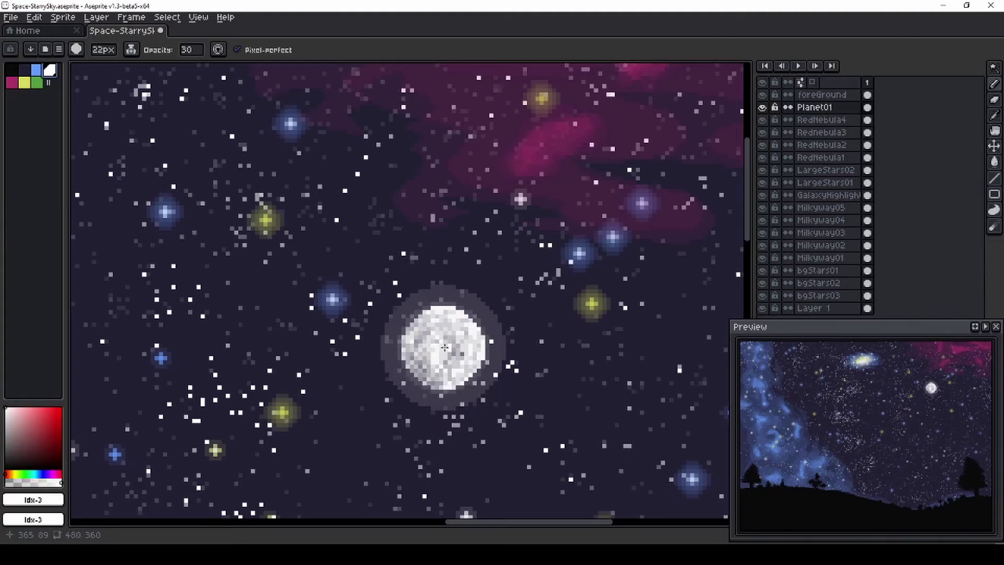
Step: Select the moon with its halo and move it down the sky, closer to the valley and the right-hand tree
scroll(444, 347, "down", 3)
scroll(329, 420, "up", 1)
scroll(250, 448, "down", 1)
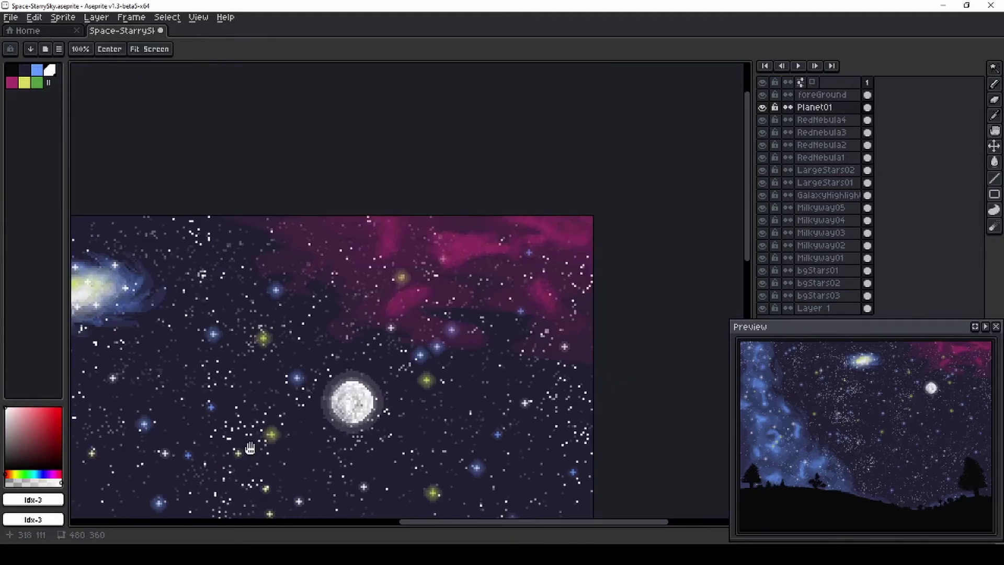
scroll(250, 448, "down", 2)
key("m")
mouse_move(424, 250)
left_mouse_down()
mouse_move(486, 298)
mouse_move(230, 274)
mouse_move(457, 413)
mouse_move(448, 400)
left_mouse_up()
left_click(491, 319)
Step: Add a new layer above Planet01 and name it Planet02
scroll(483, 258, "up", 4)
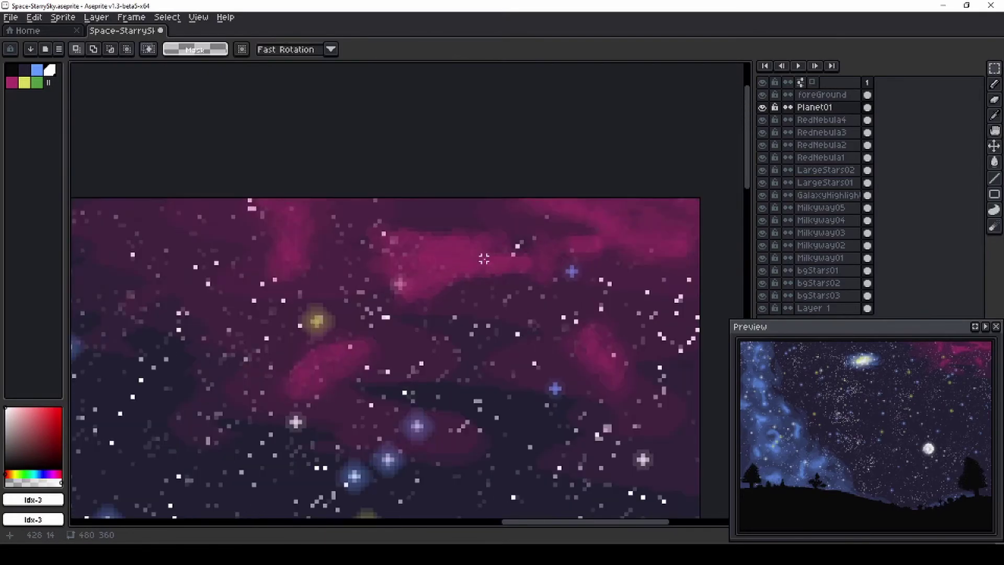
scroll(484, 258, "down", 2)
key("shift+n")
double_click(817, 107)
type("Planet02")
key("Return")
Step: Paint a magenta planet over the red nebula with a faint 39 px halo and a solid 30 px disc
key("b")
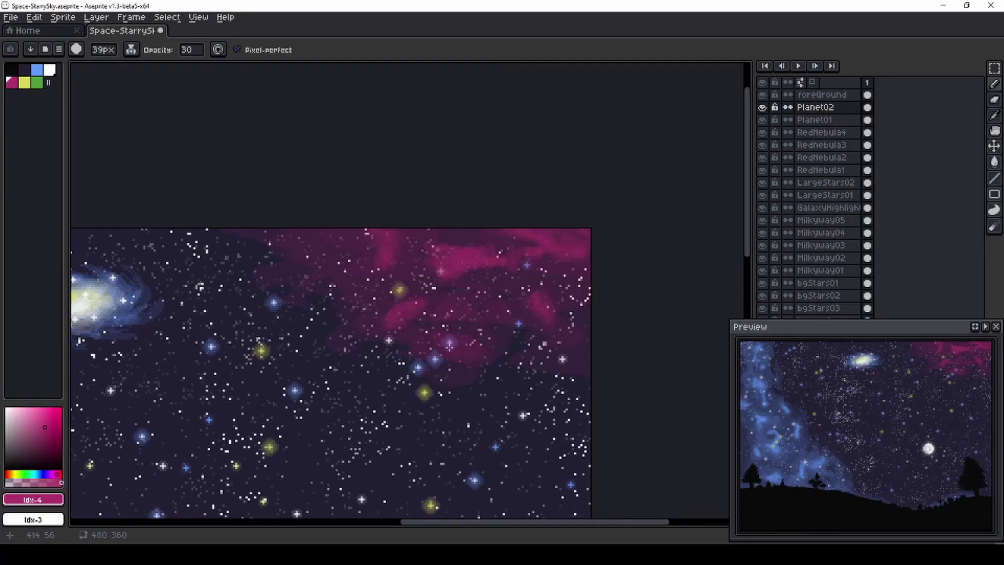
key("minus")
key("minus")
key("minus")
scroll(459, 332, "up", 2)
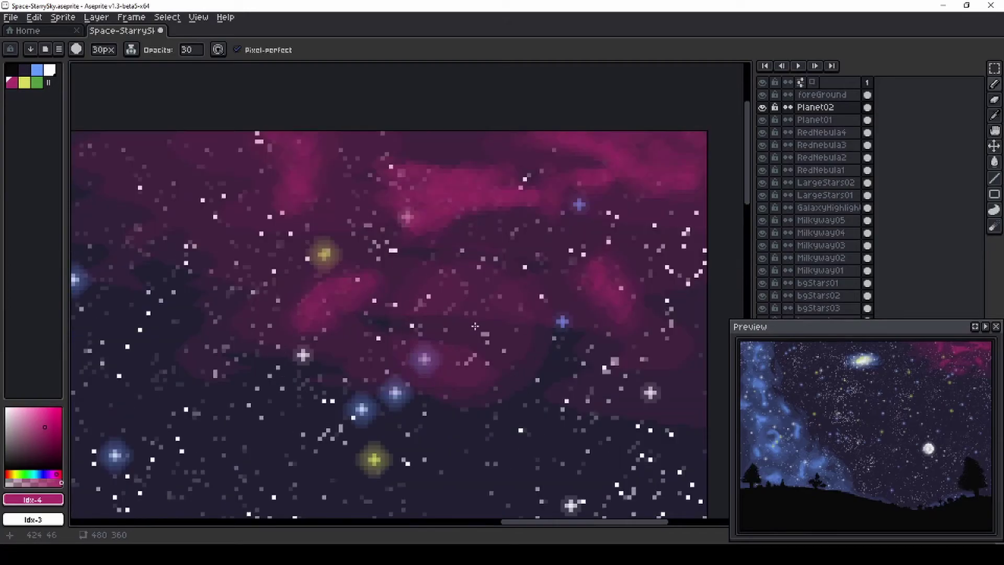
left_click(475, 326)
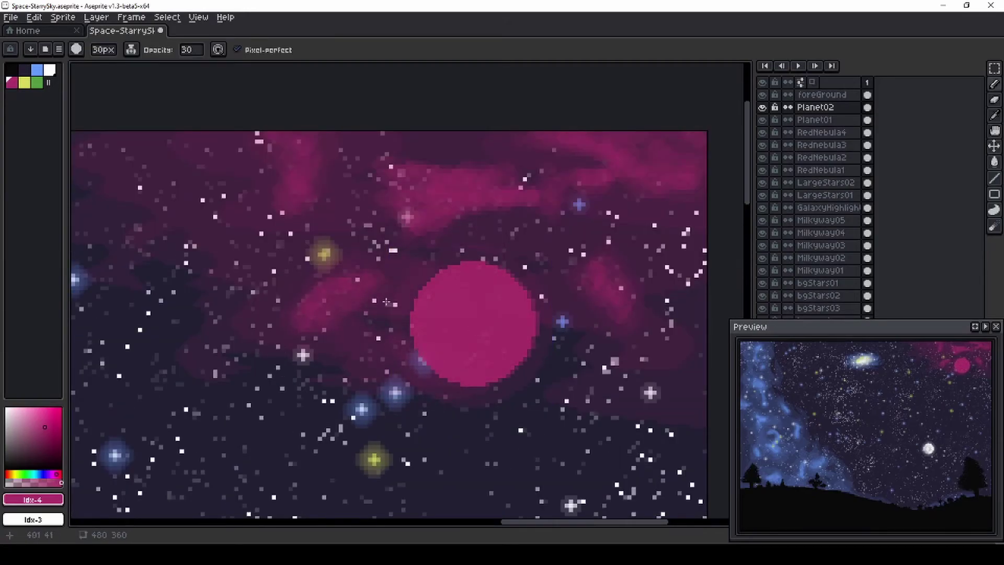
Step: Select the magenta planet's disc and paint slanted translucent white stripes across it with a 3 px brush
left_click(49, 69)
key("minus")
key("minus")
key("minus")
key("minus")
key("minus")
key("minus")
key("minus")
key("minus")
key("minus")
key("minus")
key("minus")
key("minus")
key("minus")
key("minus")
key("minus")
key("minus")
key("minus")
key("minus")
key("minus")
key("minus")
scroll(427, 284, "up", 2)
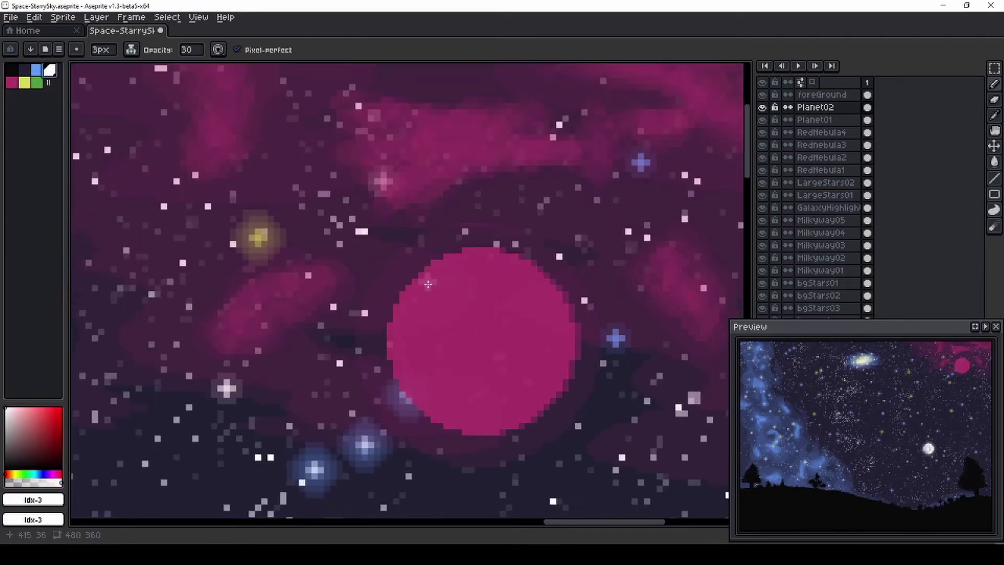
key("w")
left_click(428, 284)
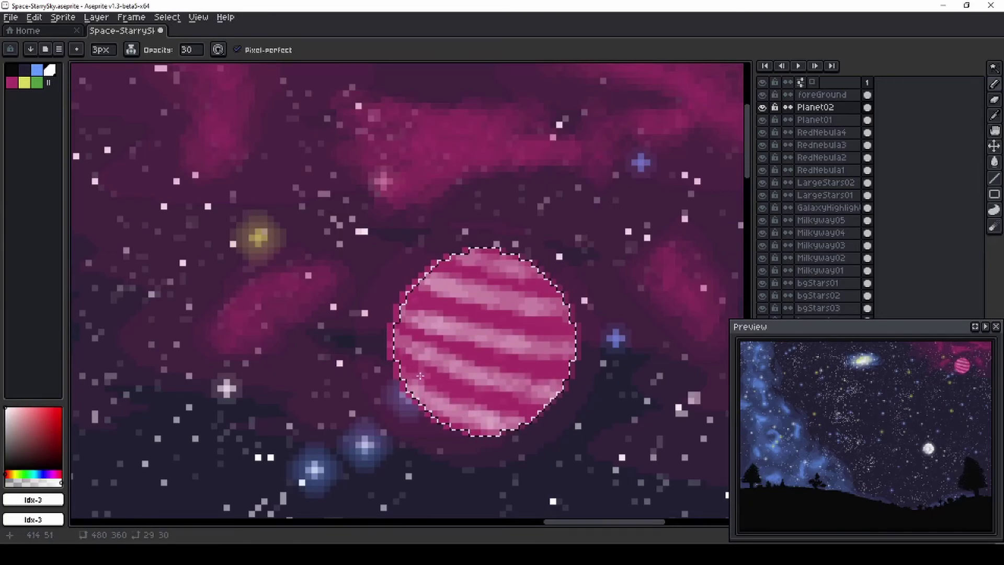
Step: Darken the striped planet's right side with dark navy and lighten its upper-left edge with white
left_click(573, 320, "alt")
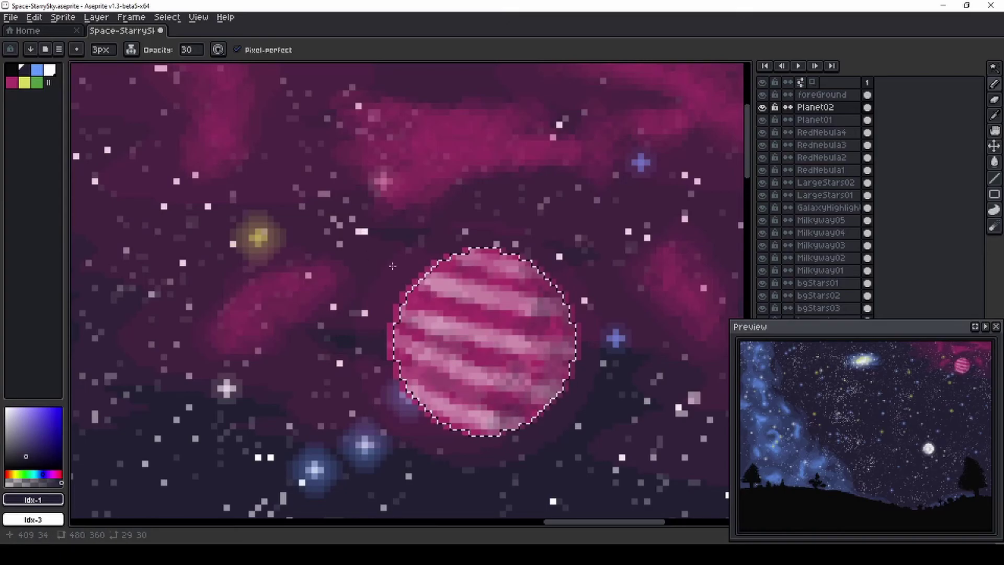
left_click(434, 261, "alt")
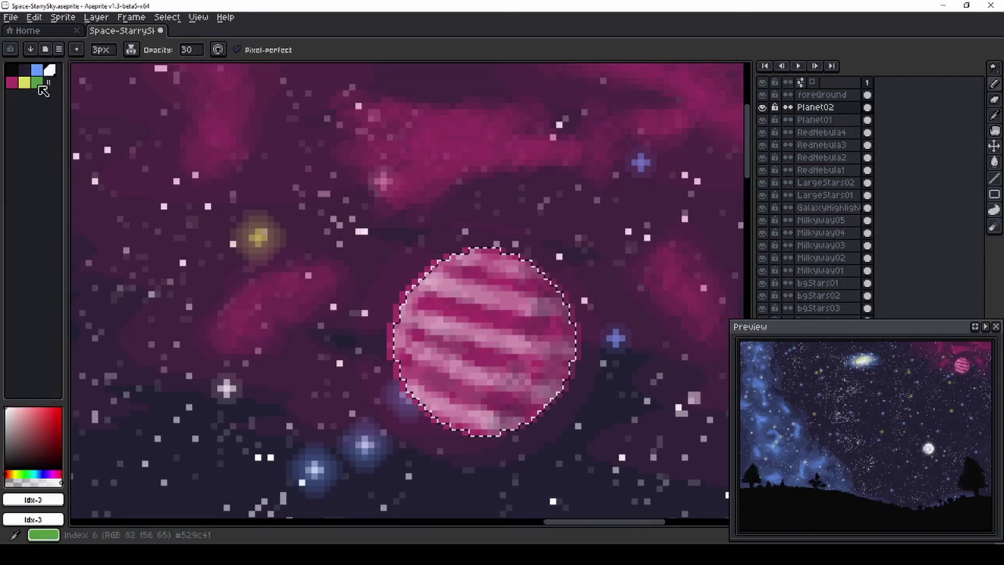
Step: Tint the striped planet's light bands with translucent yellow using the 3 px brush
key("0")
key("0")
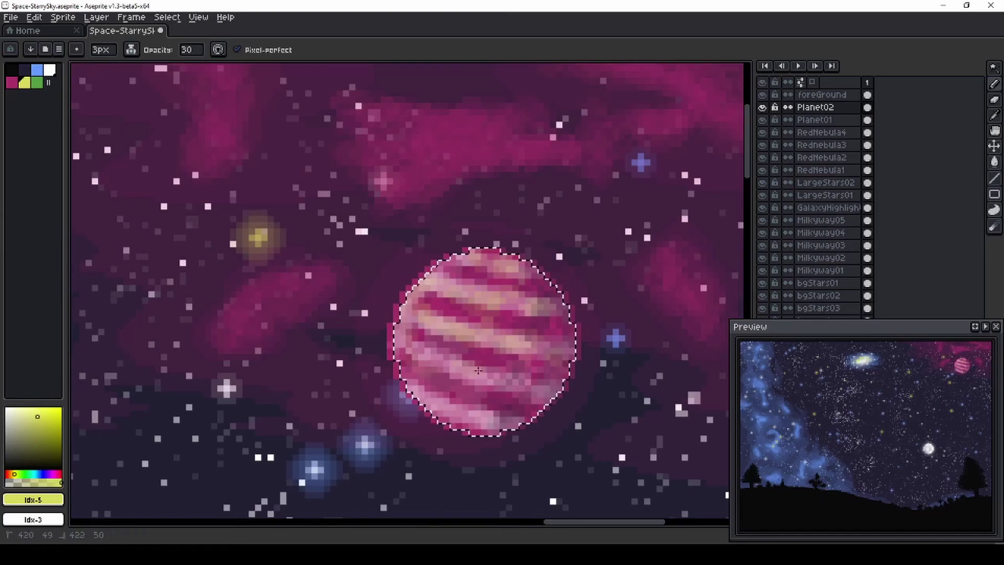
scroll(442, 409, "down", 5)
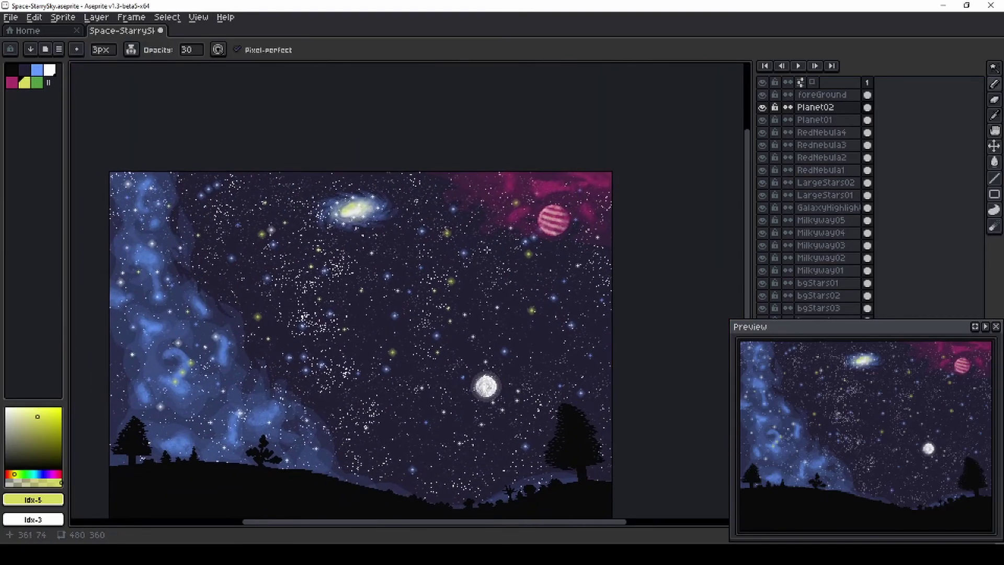
scroll(568, 198, "up", 6)
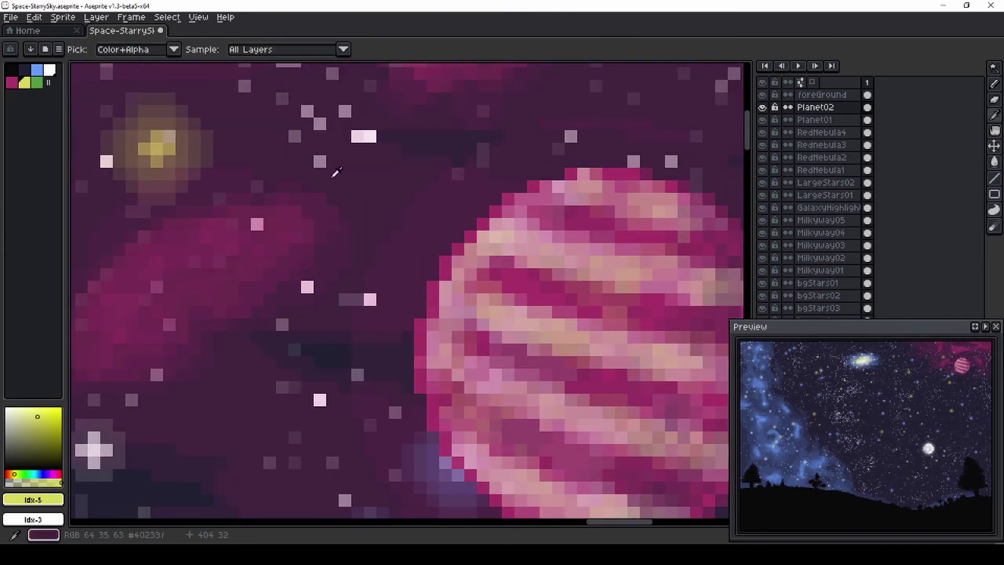
Step: Select the magenta edge pixels along the striped planet's left side and lighten them with translucent white using the 3 px brush
key("9")
key("9")
key("w")
left_click(351, 363)
left_click(434, 303)
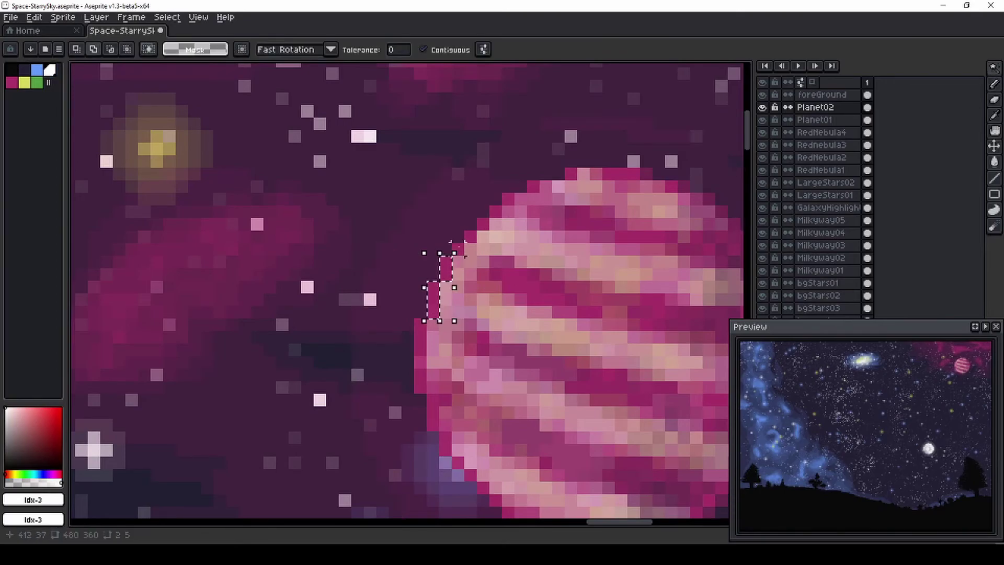
left_click(430, 410, "shift")
left_click(477, 481, "shift")
mouse_move(477, 481)
left_mouse_down()
mouse_move(342, 392)
mouse_move(329, 222)
left_mouse_up()
key("b")
mouse_move(389, 226)
left_mouse_down()
mouse_move(464, 168)
mouse_move(398, 217)
mouse_move(363, 408)
mouse_move(439, 494)
left_mouse_up()
scroll(404, 254, "down", 4)
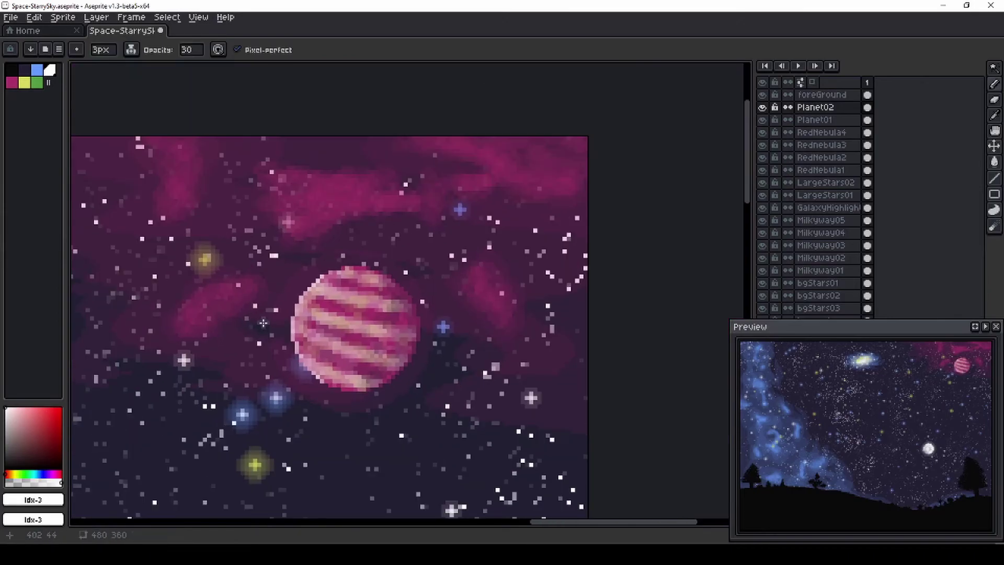
scroll(404, 254, "down", 2)
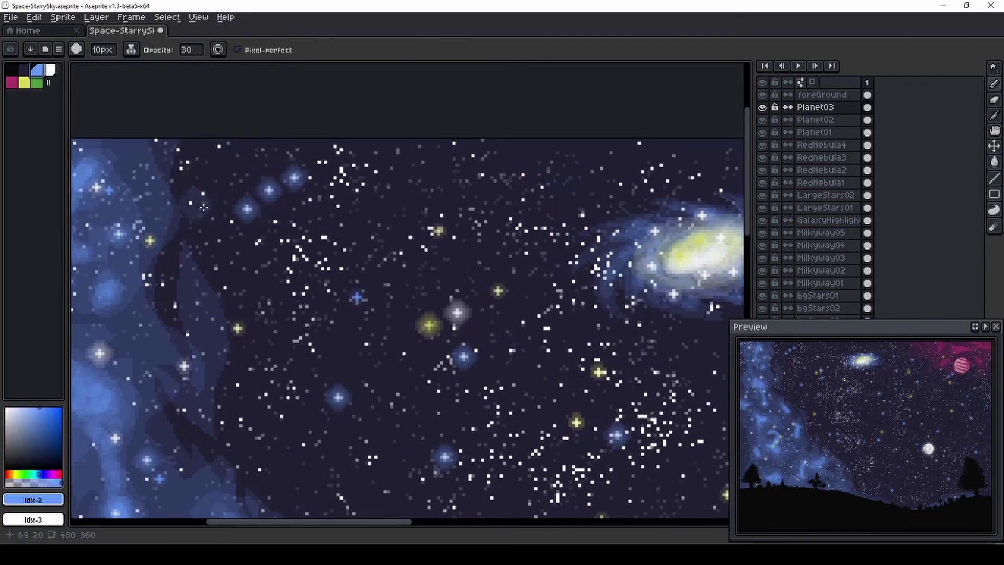
Step: Paint a blue planet between the Milky Way and the galaxy, with a faint 23 px halo and a solid 15 px disc
scroll(367, 234, "down", 12)
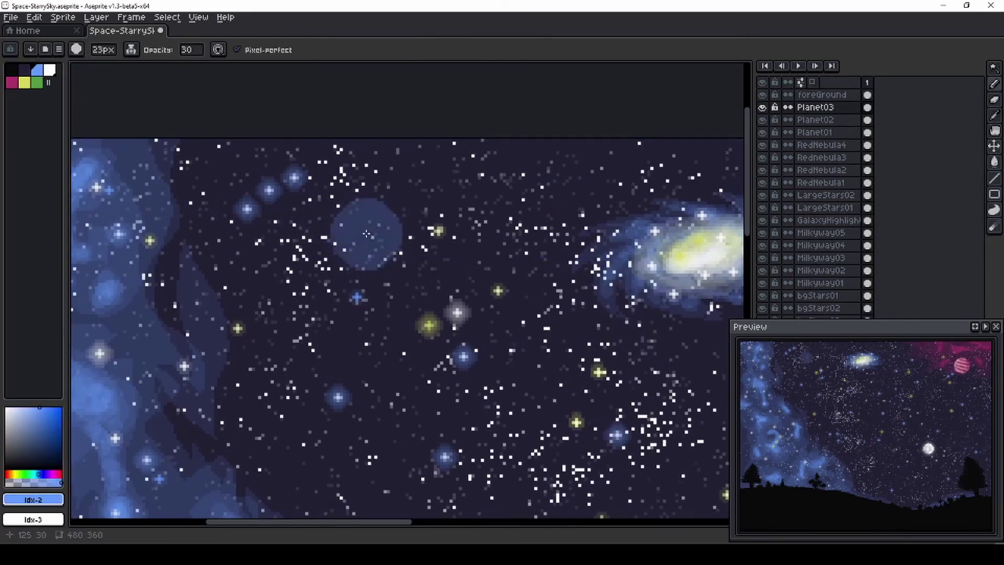
scroll(367, 238, "up", 2)
left_click(367, 241)
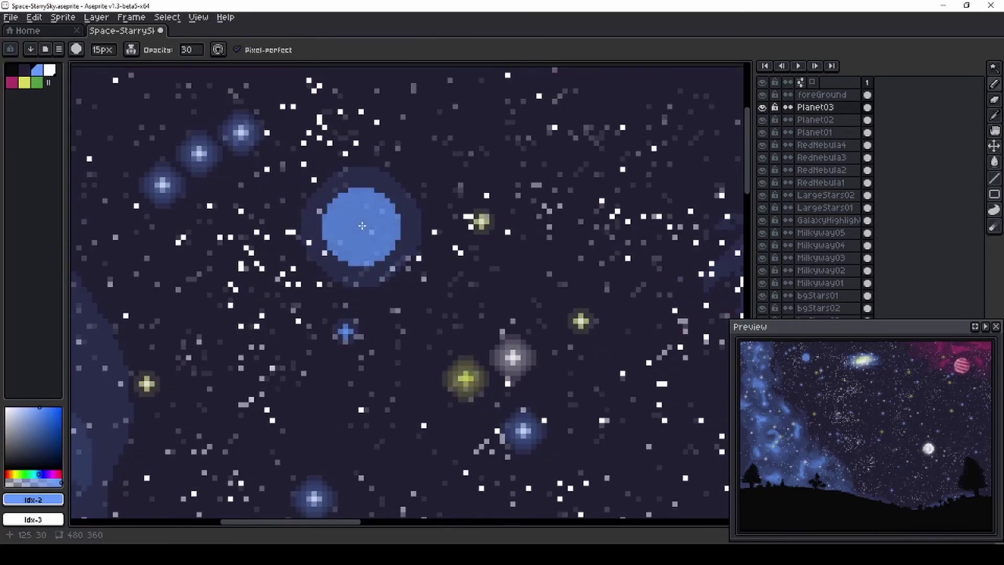
Step: Select the blue planet's disc, mottle it with translucent magenta and lighten its left side with white using a 3 px brush
key("w")
scroll(329, 224, "up", 1)
left_click(340, 252)
scroll(340, 249, "up", 1)
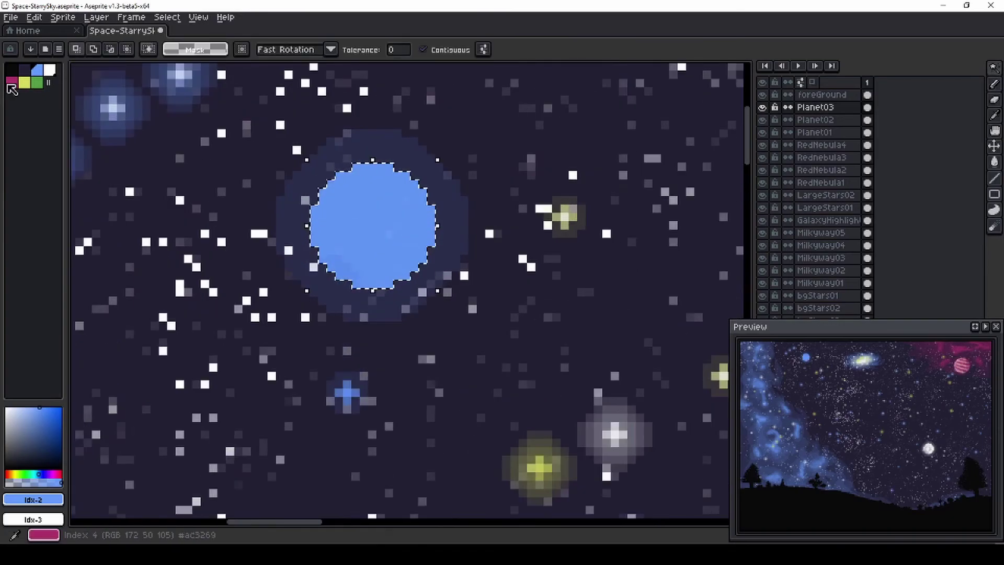
key("0")
key("0")
scroll(347, 190, "up", 1)
key("b")
scroll(364, 186, "down", 11)
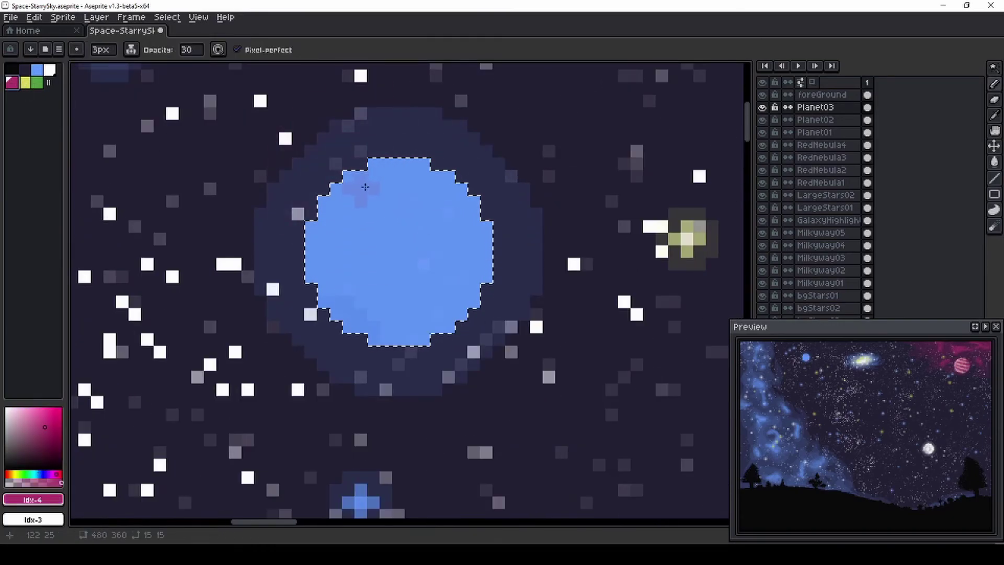
mouse_move(374, 201)
left_mouse_down()
mouse_move(388, 223)
mouse_move(366, 312)
mouse_move(419, 272)
mouse_move(438, 217)
mouse_move(334, 240)
mouse_move(365, 181)
mouse_move(458, 286)
mouse_move(489, 252)
mouse_move(457, 181)
mouse_move(363, 168)
mouse_move(323, 250)
mouse_move(332, 302)
mouse_move(356, 279)
mouse_move(325, 195)
mouse_move(307, 257)
left_mouse_up()
left_click(273, 289, "alt")
left_click(287, 259, "alt")
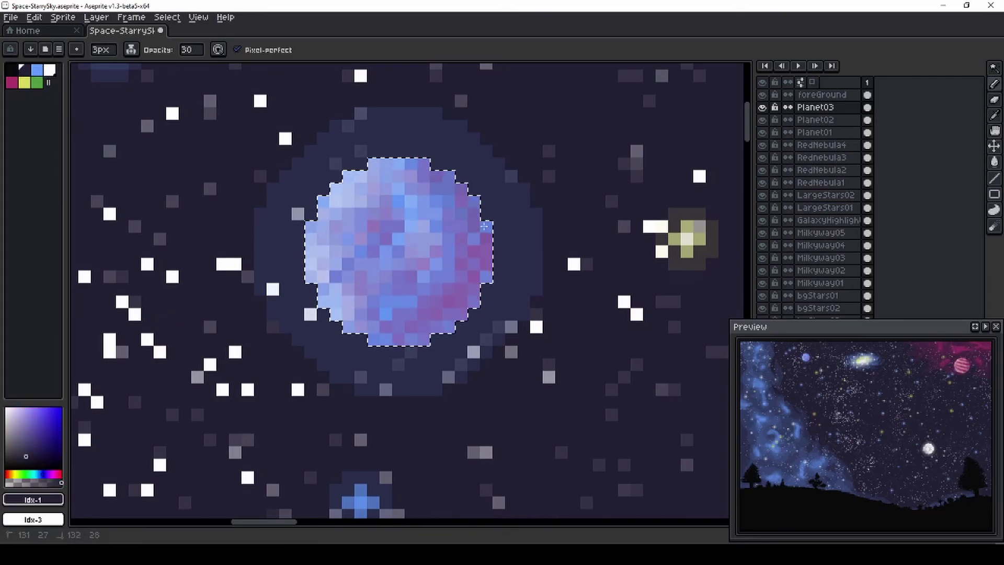
Step: Shade the blue planet's lower and right edges with translucent dark navy, and clear the selection
mouse_move(408, 335)
left_mouse_down()
mouse_move(480, 246)
mouse_move(470, 314)
mouse_move(366, 335)
left_mouse_up()
scroll(345, 164, "down", 10)
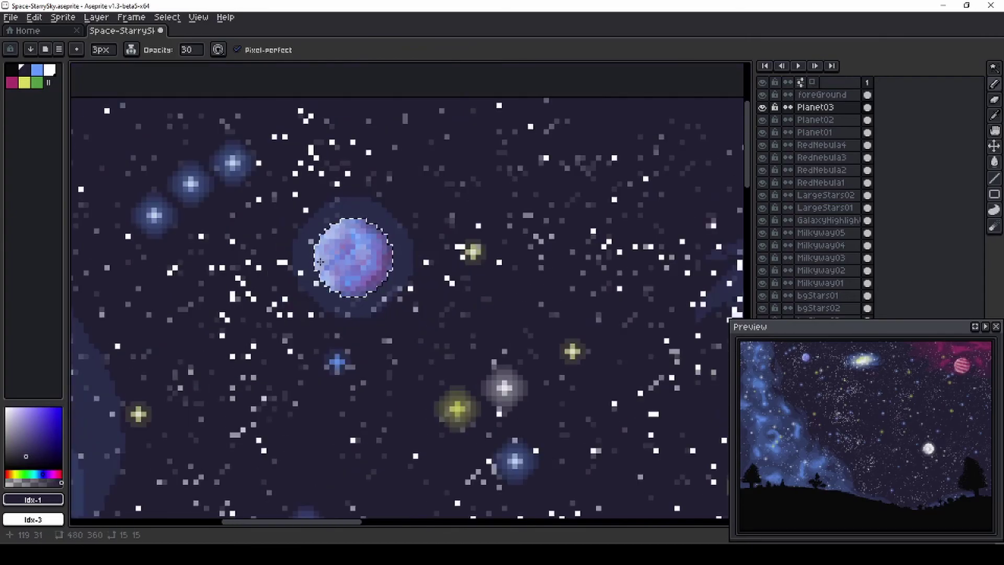
mouse_move(378, 371)
left_mouse_down()
mouse_move(347, 308)
mouse_move(354, 252)
left_mouse_up()
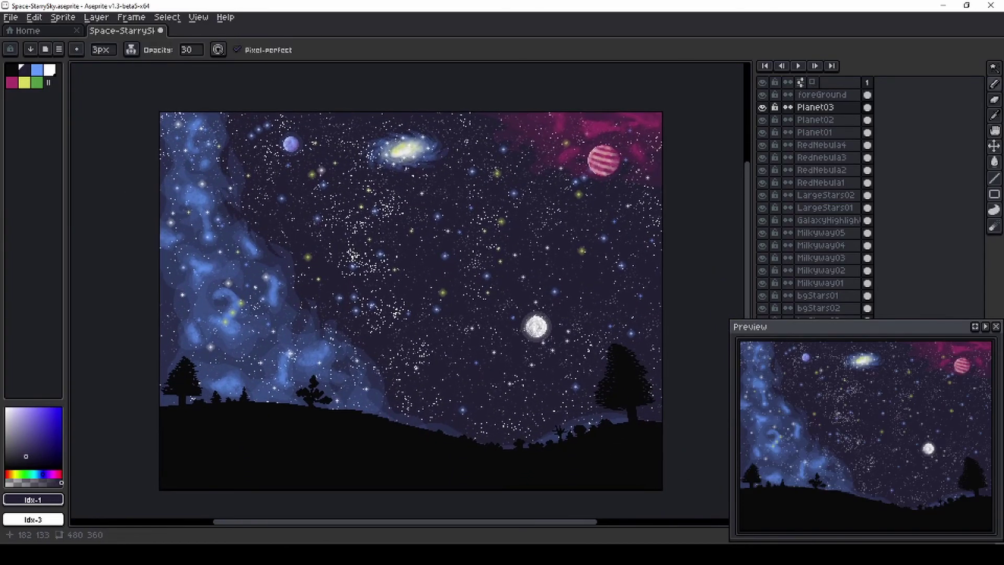